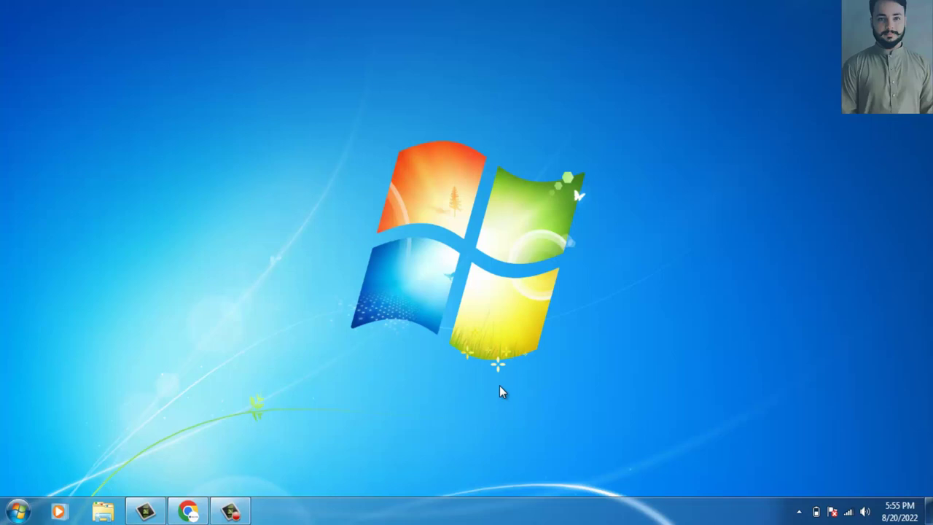
Refresh the desktop and restore the Chrome window showing the website-traffic blog post.
right_click(499, 386)
mouse_move(531, 210)
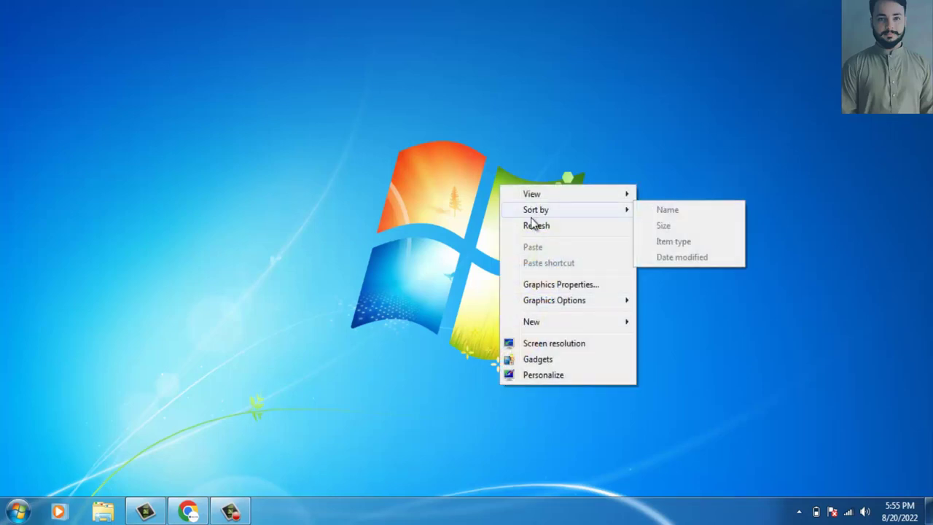
left_click(532, 226)
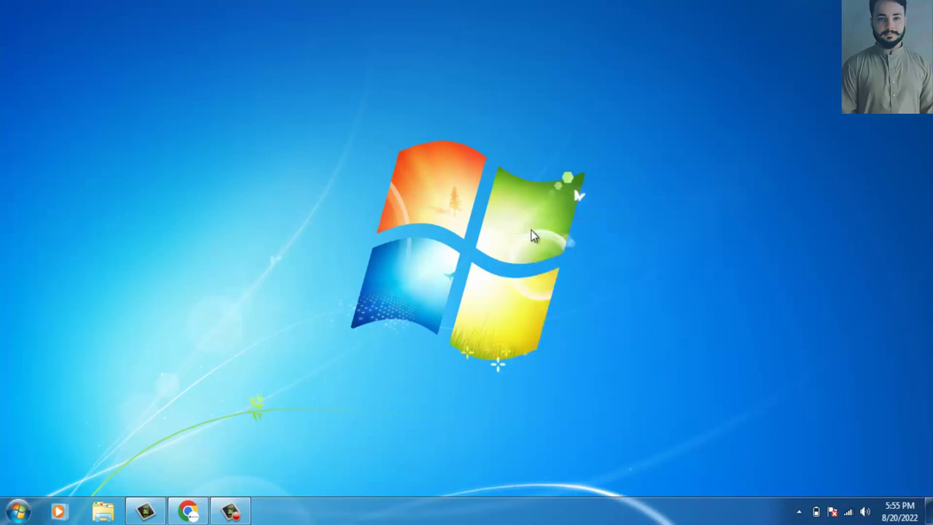
left_click(191, 510)
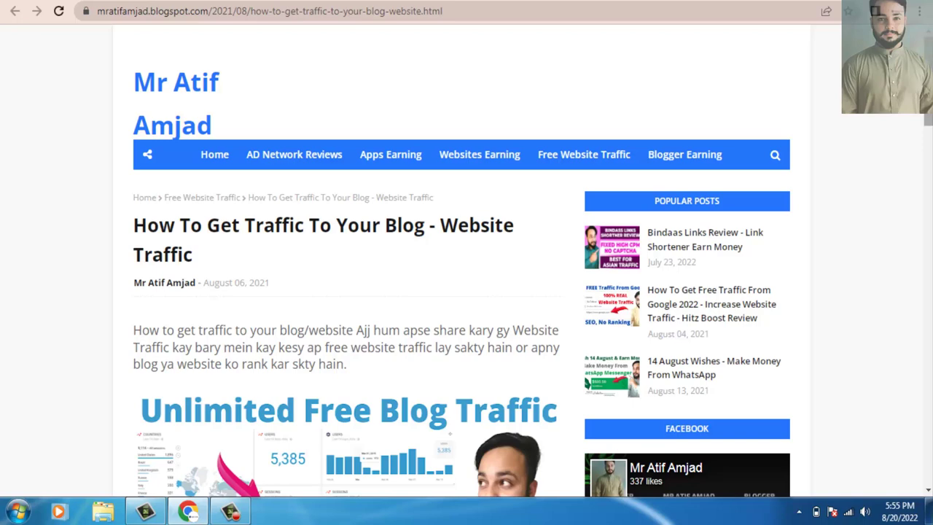
Scroll through 'How To Get Traffic To Your Blog' and follow its rankboostup signup banner.
left_click_drag(926, 120, 917, 224)
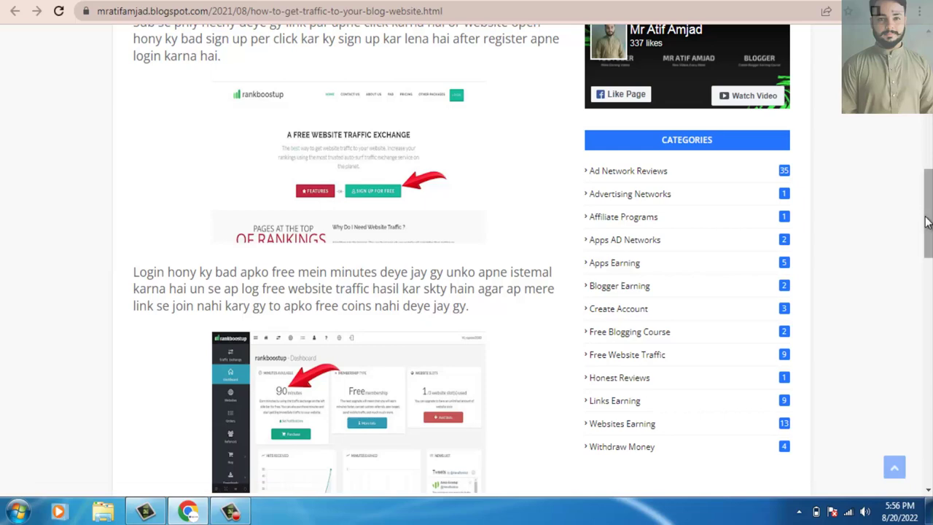
left_click_drag(923, 221, 927, 310)
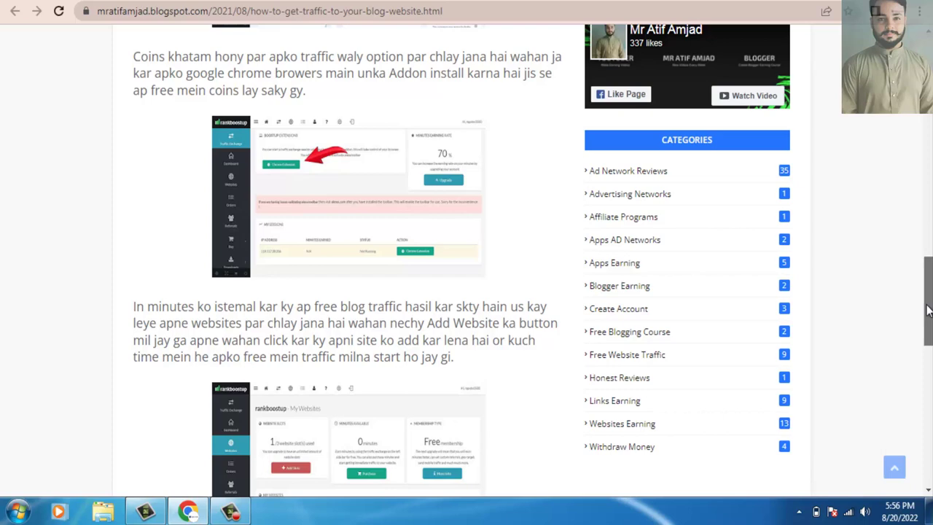
left_click_drag(927, 310, 926, 416)
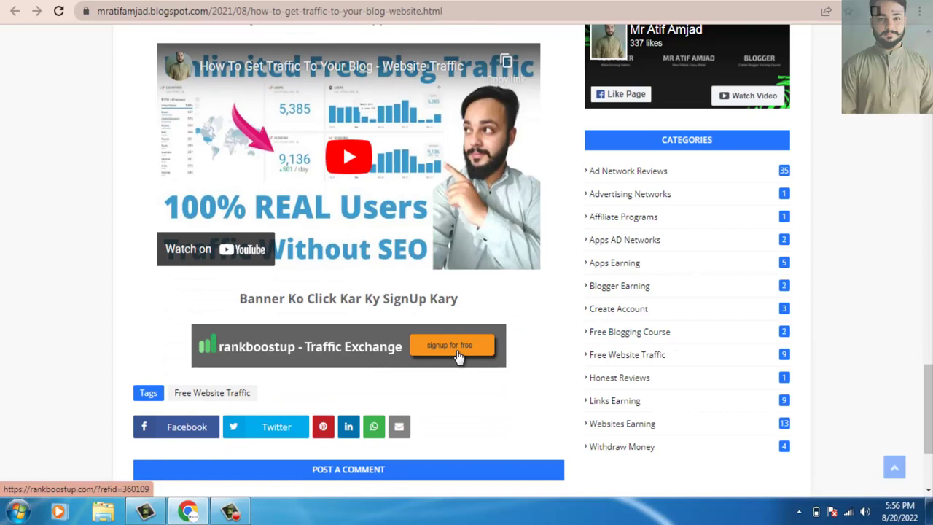
left_click(457, 354)
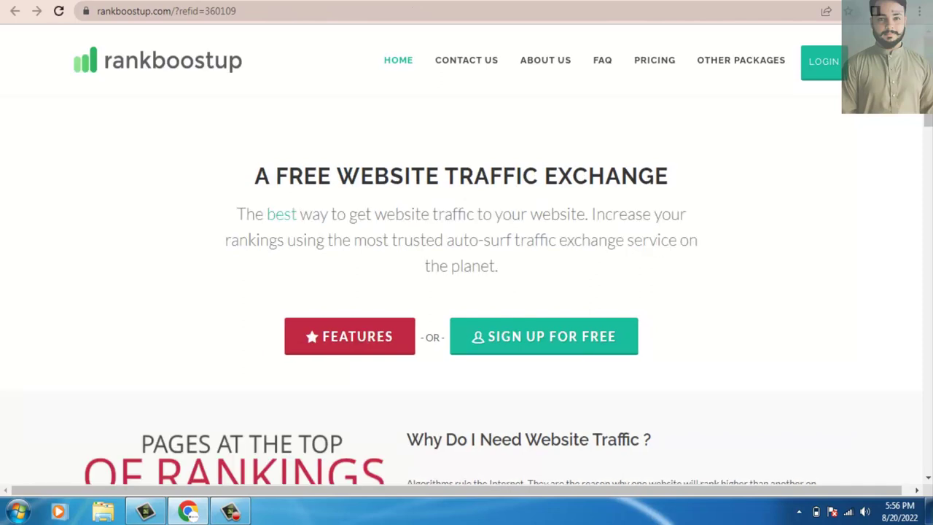
Open the free sign-up form and enter a username and the suggested email address.
left_click(552, 353)
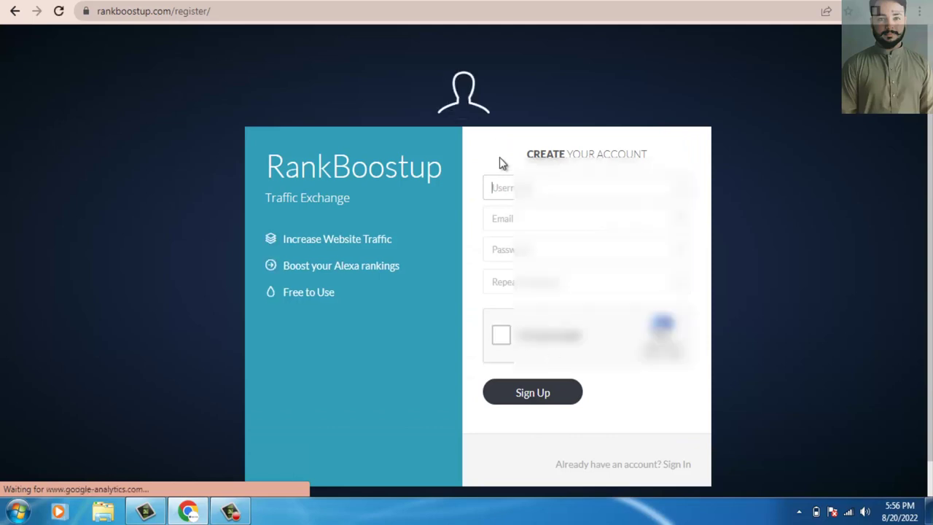
left_click(503, 184)
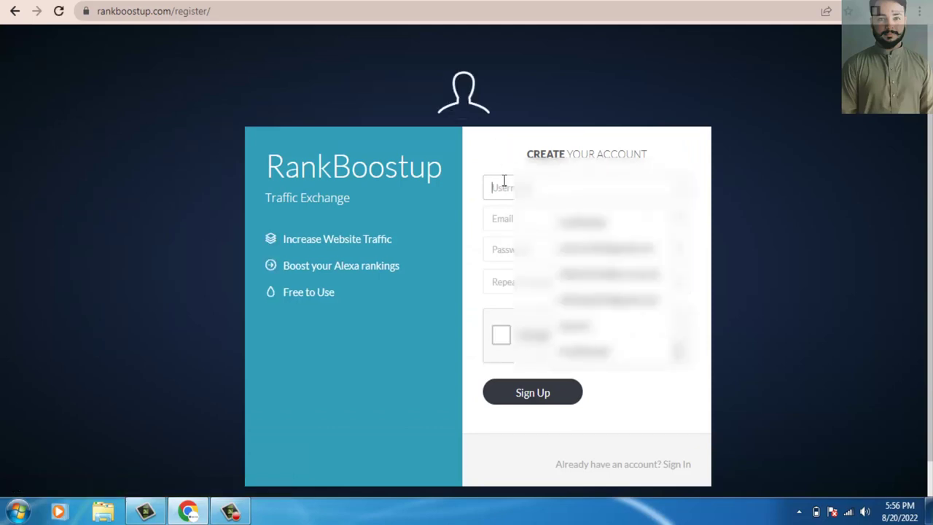
type("sadur")
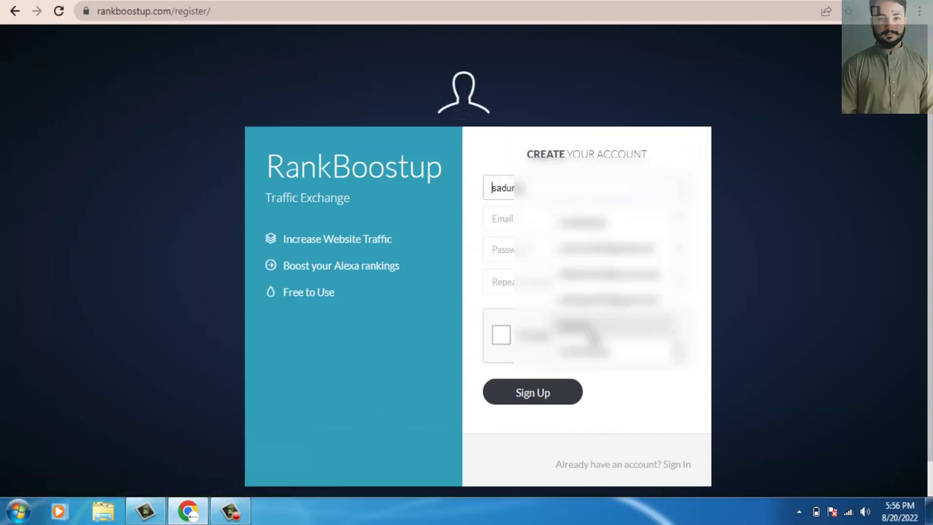
key("Tab")
key("Down")
key("Return")
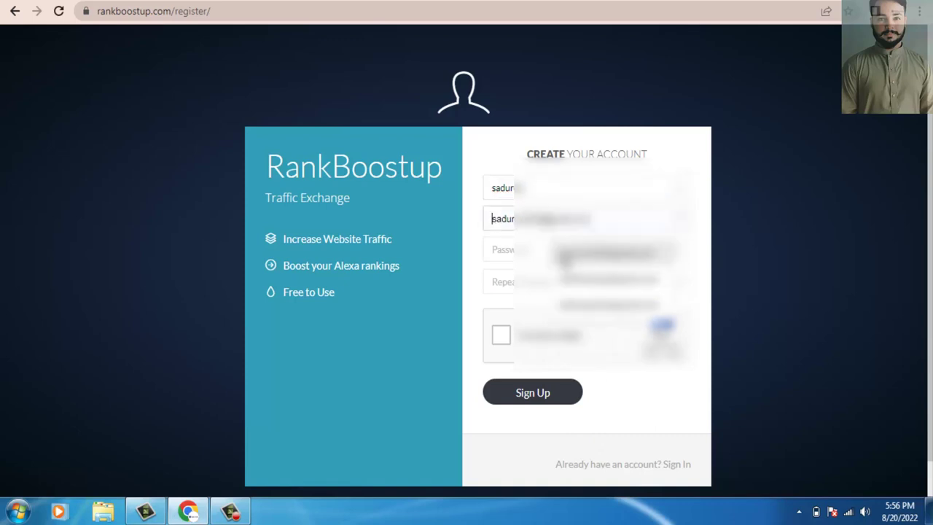
Enter and repeat the account password, pass the reCAPTCHA, and submit the registration.
key("Tab")
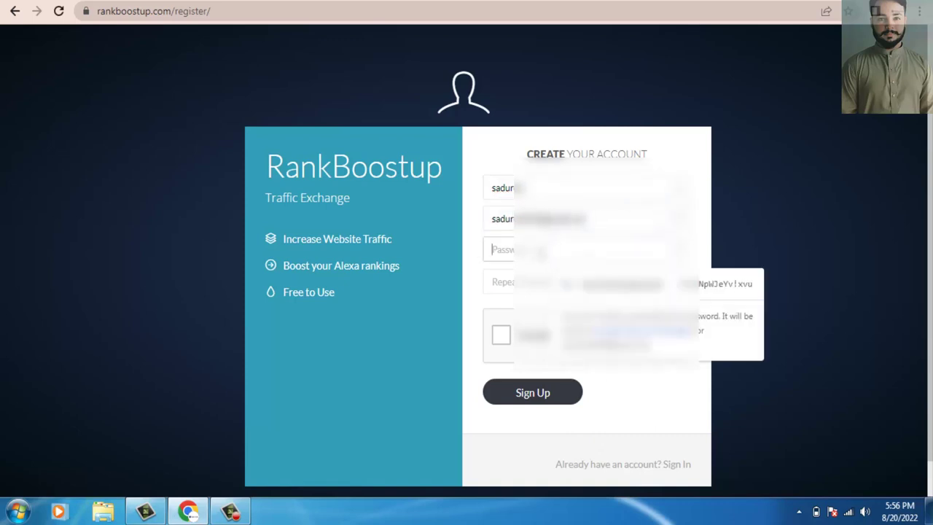
type("••••••••")
left_click(542, 275)
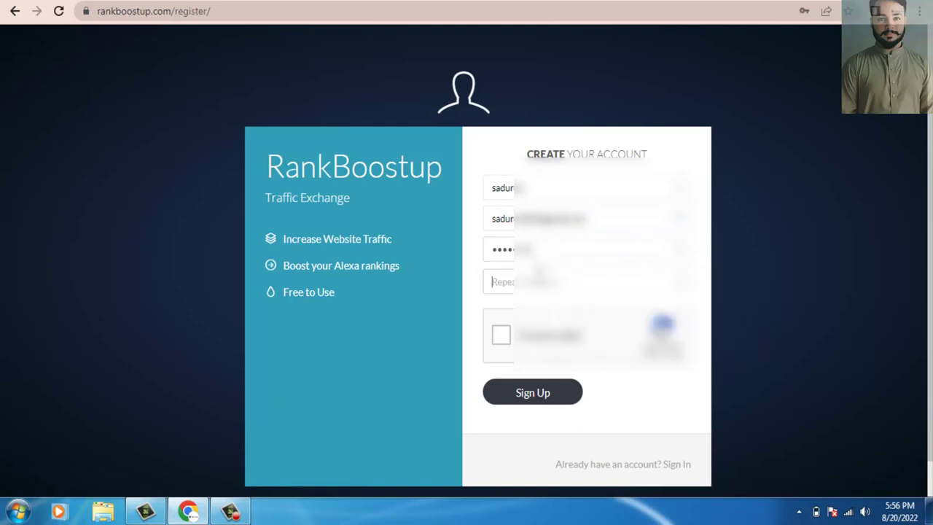
type("•••••••")
left_click(500, 335)
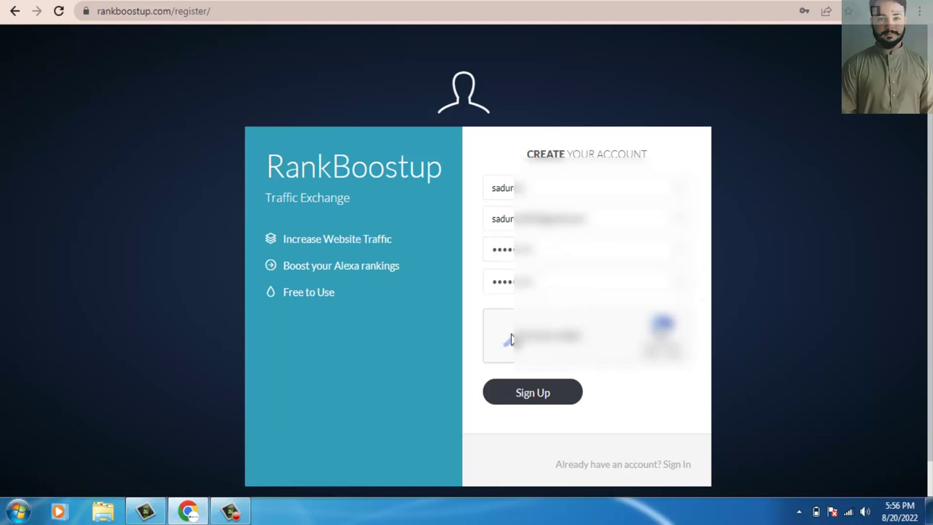
left_click(518, 394)
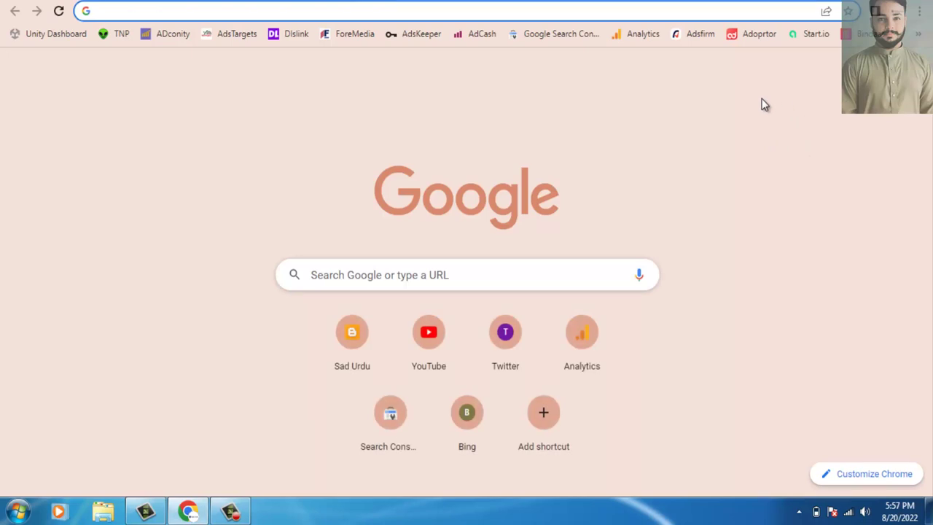
Add digits to the rejected username, re-enter both password fields, verify the captcha, and resubmit.
left_click(798, 81)
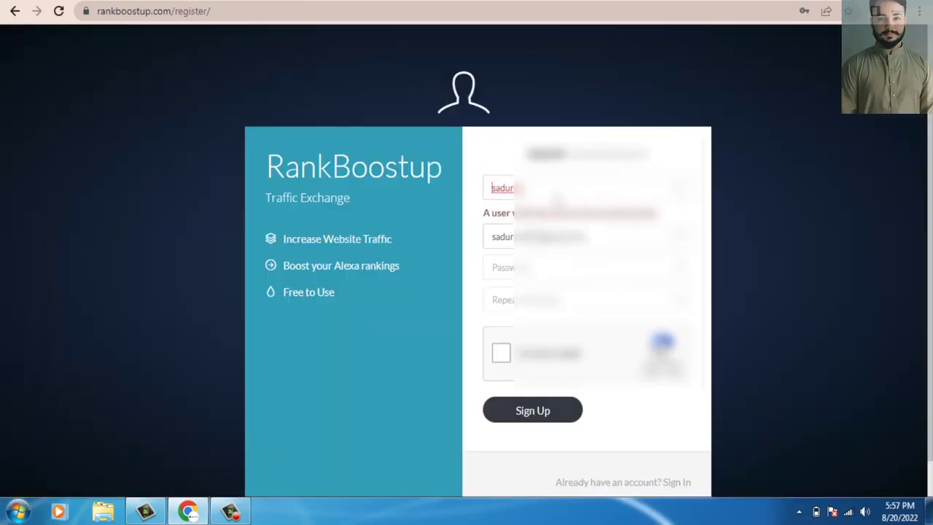
left_click(559, 187)
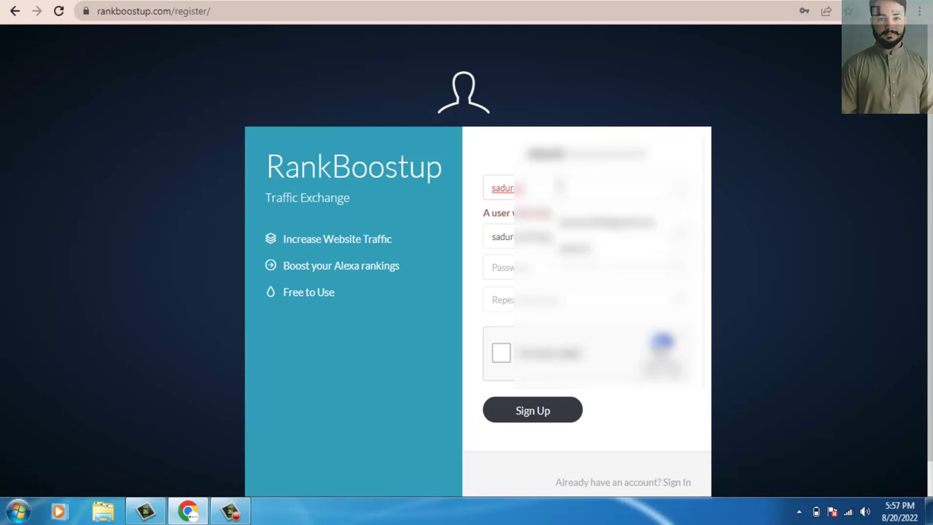
type("123")
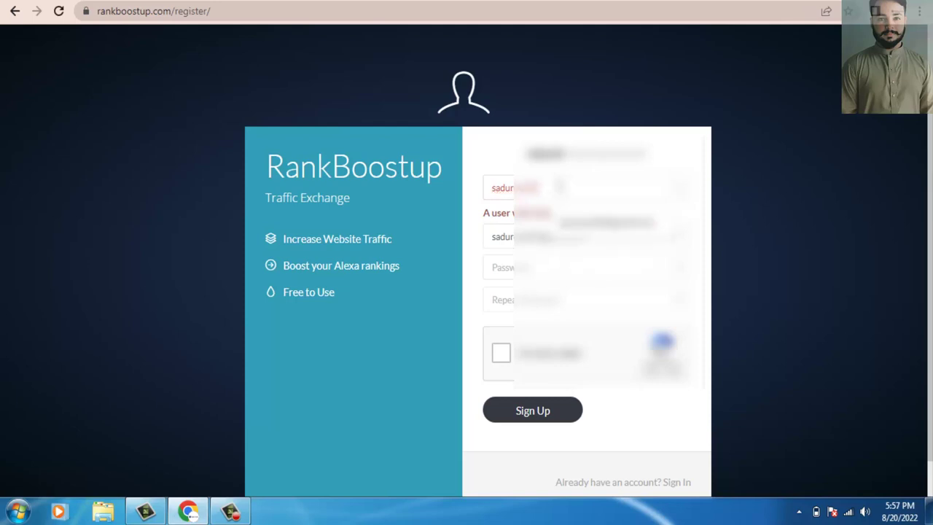
left_click(495, 267)
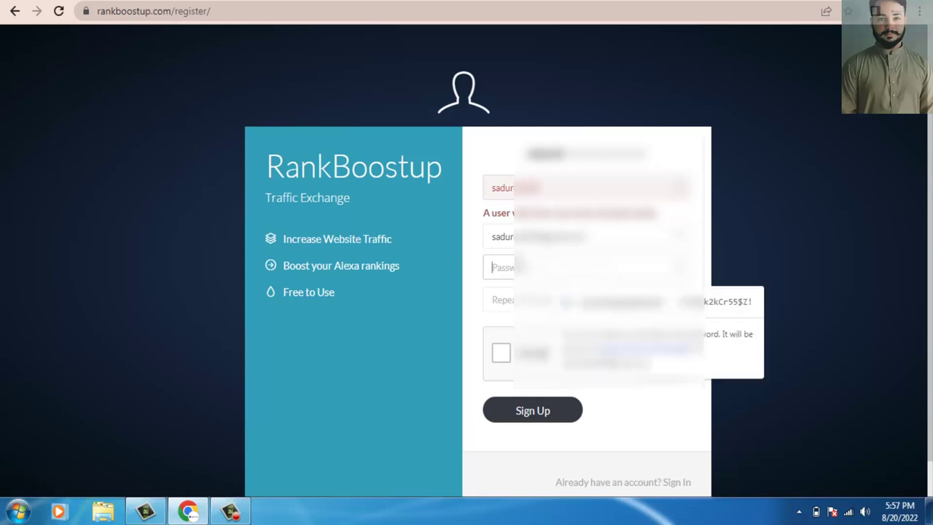
type("1234")
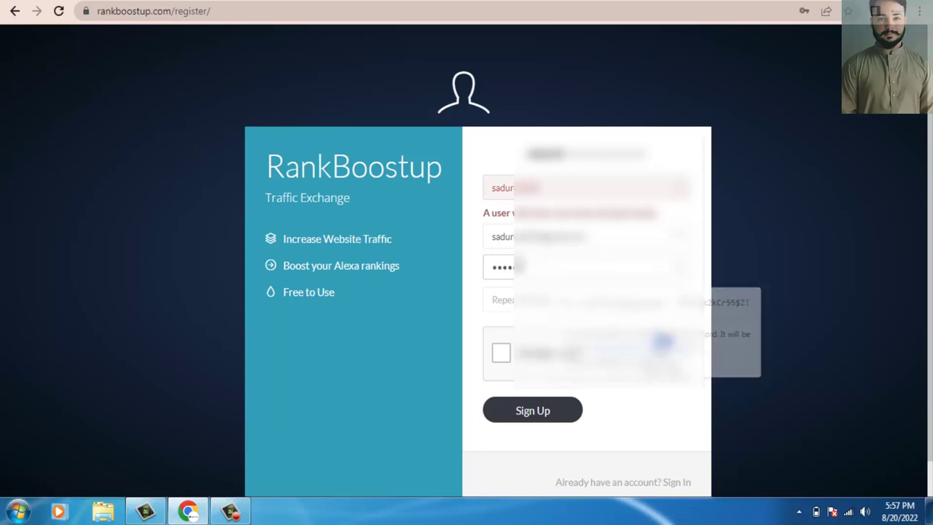
left_click(520, 295)
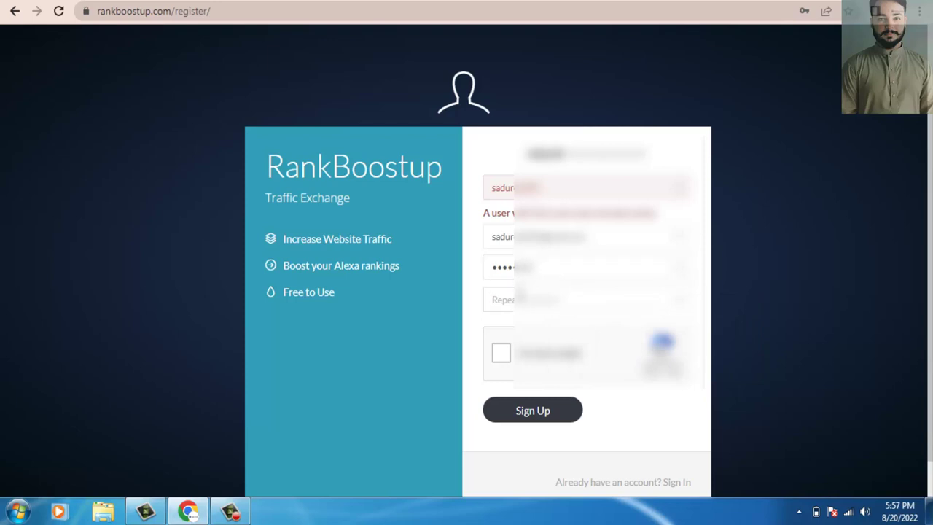
type("1234")
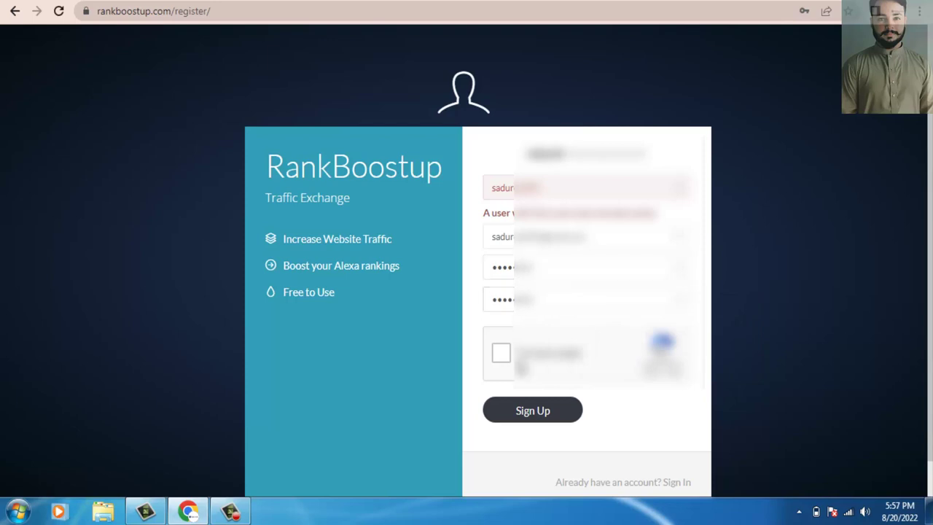
left_click(522, 363)
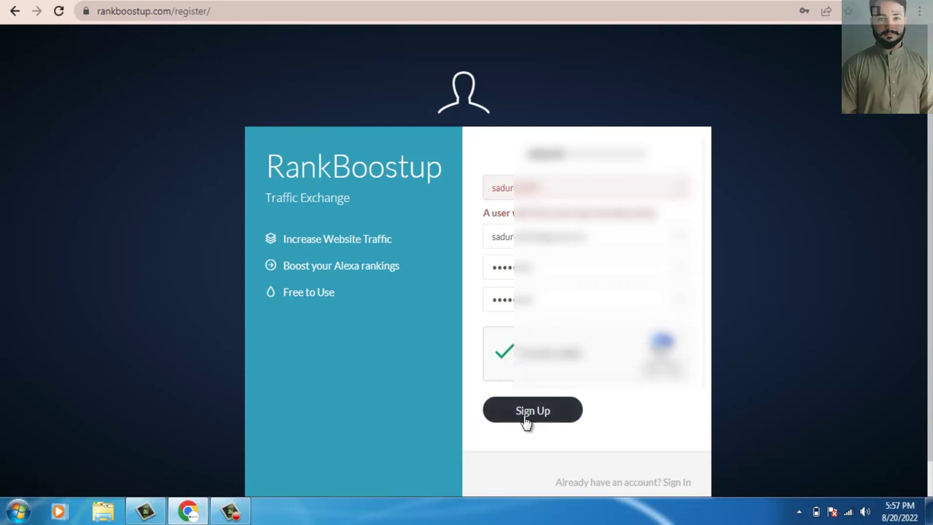
left_click(526, 413)
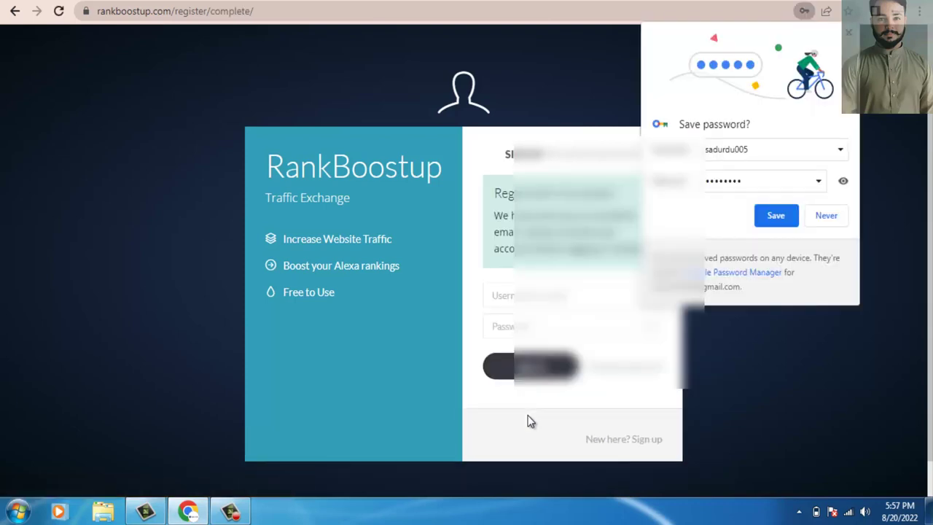
Save the login, confirm the account via Gmail's activation email, sign in, and open a new tab.
left_click(778, 221)
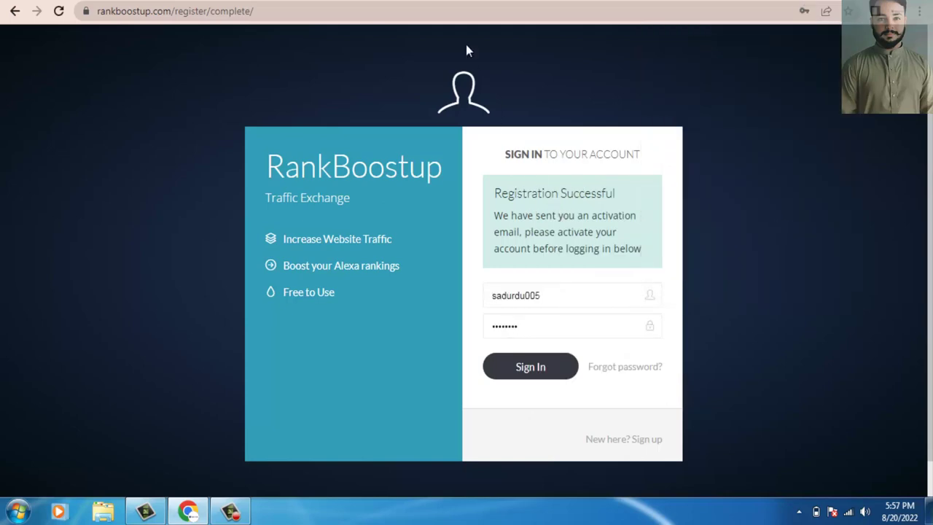
left_click(440, 2)
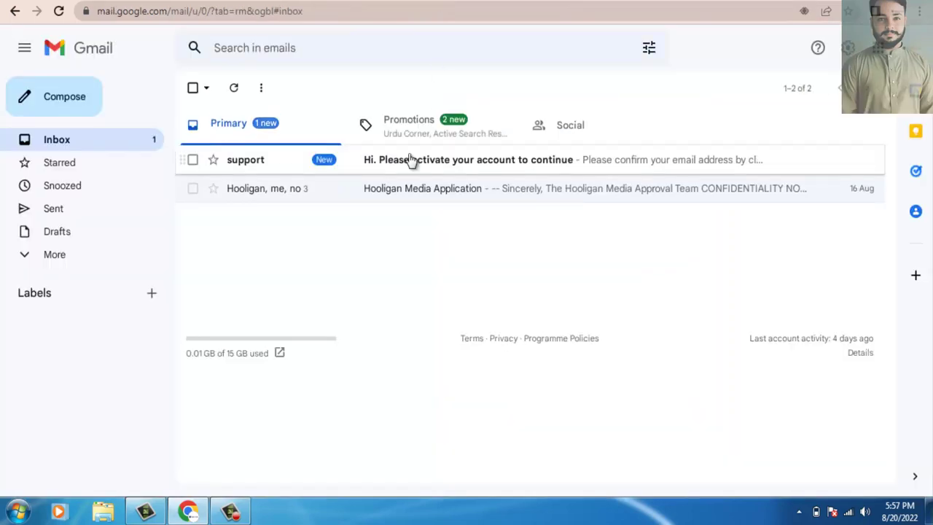
left_click(410, 160)
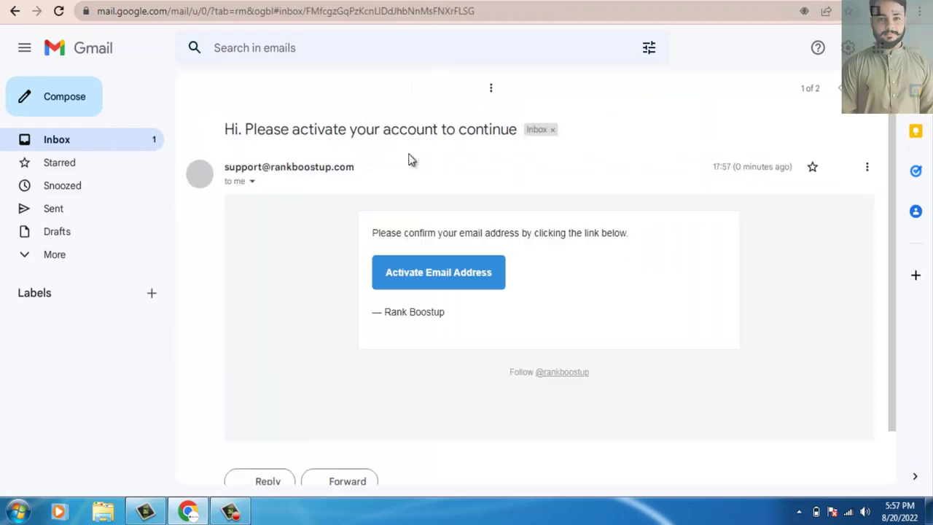
left_click(419, 282)
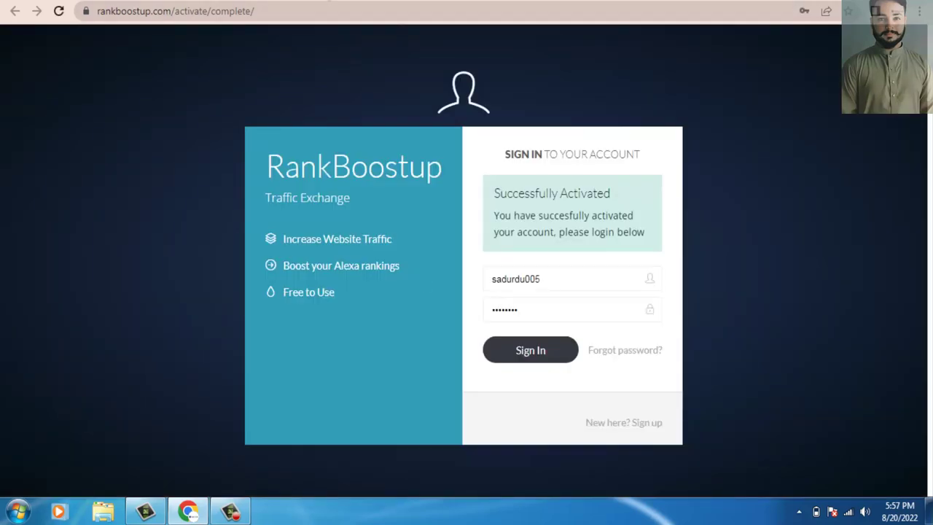
left_click(532, 350)
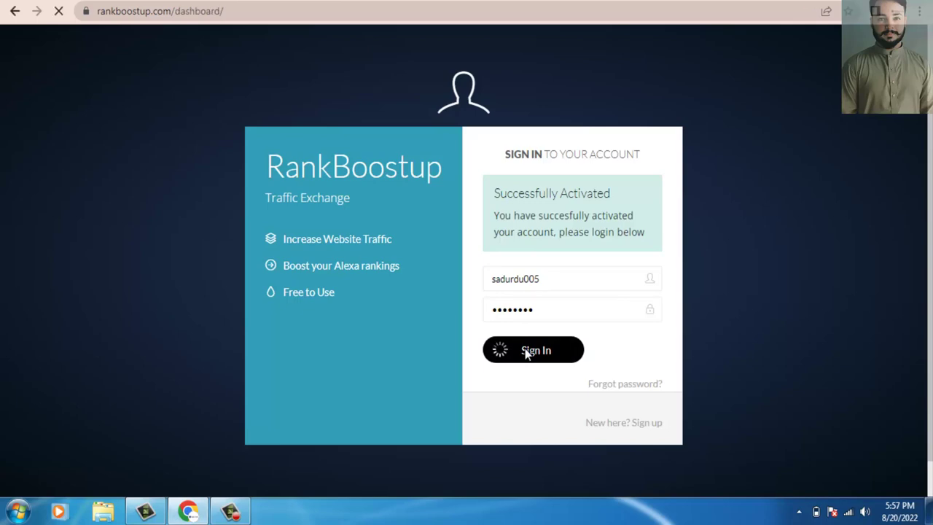
key("ctrl+t")
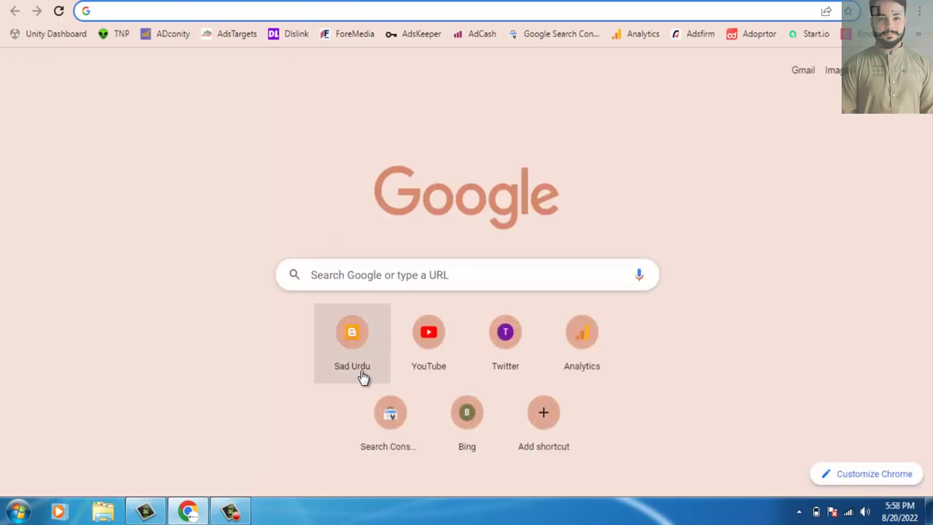
Copy the public link of the Health Tips post 'Self-care on Your Schedule with Mental Wellness App'.
left_click(363, 376)
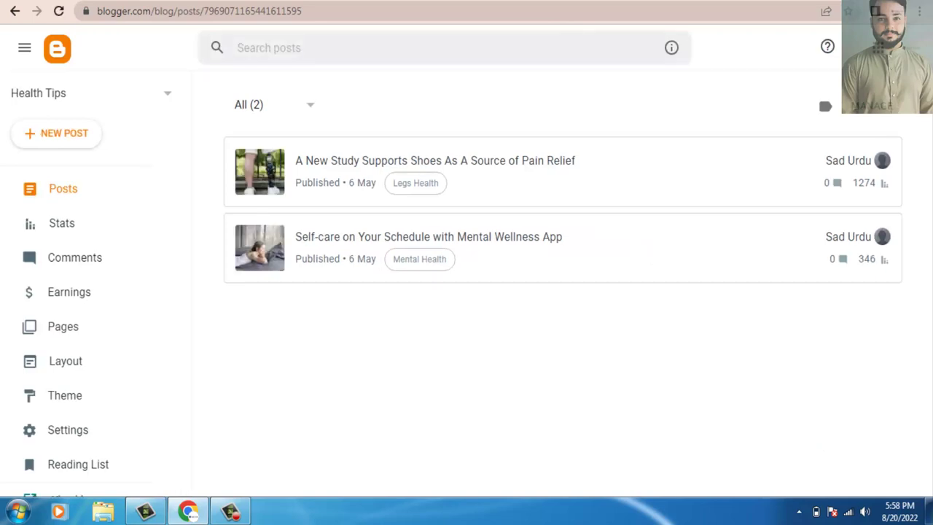
left_click(459, 243)
right_click(852, 237)
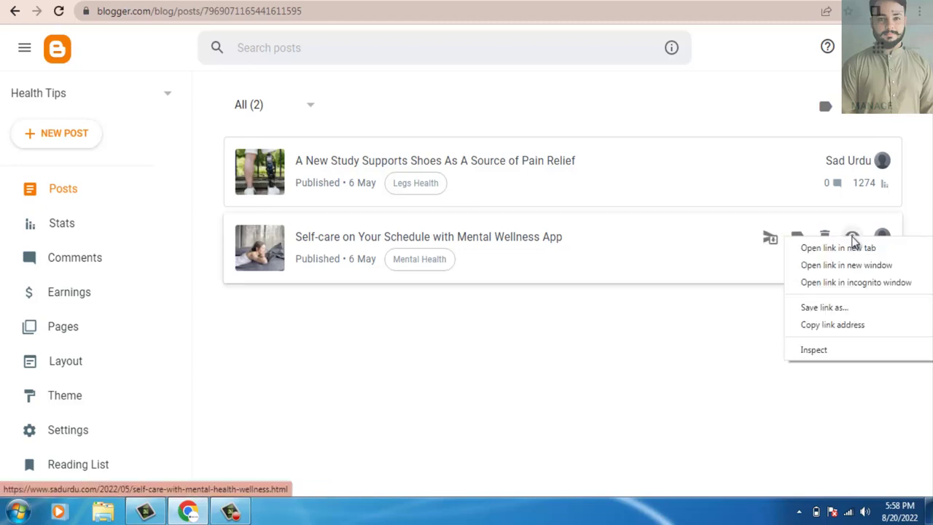
left_click(832, 324)
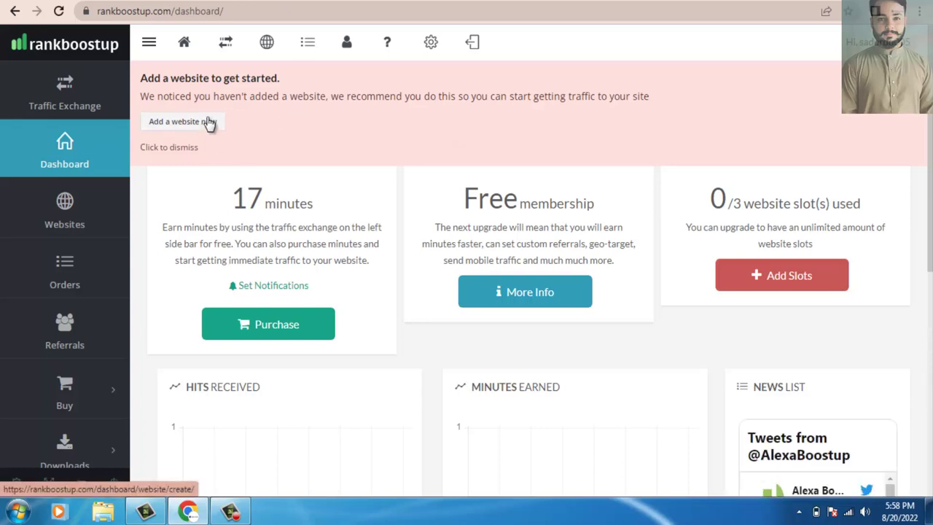
Add the pasted Self-care post URL as a website with a 20s–24s visitor duration and submit it.
left_click(207, 122)
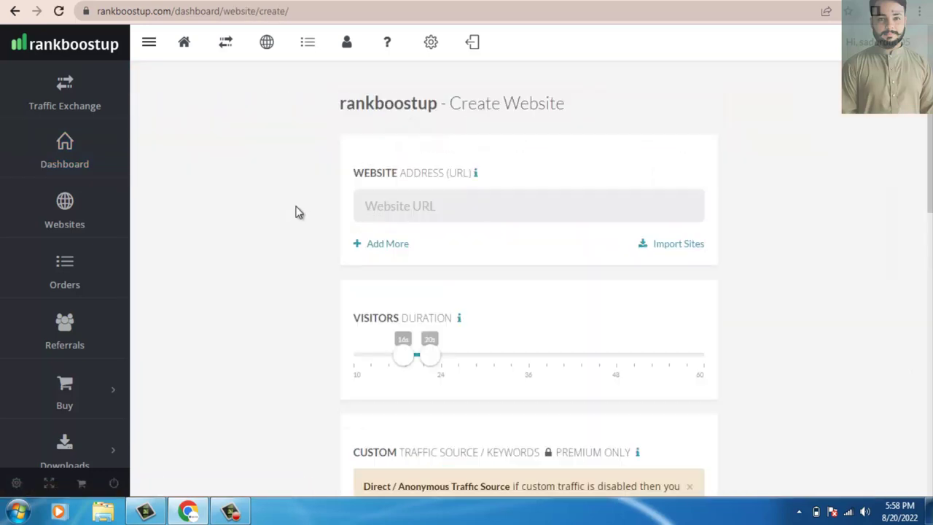
left_click(420, 191)
type("https://www.sadurdu.com/2022/05/self-care-with-mental-health-wellness.html")
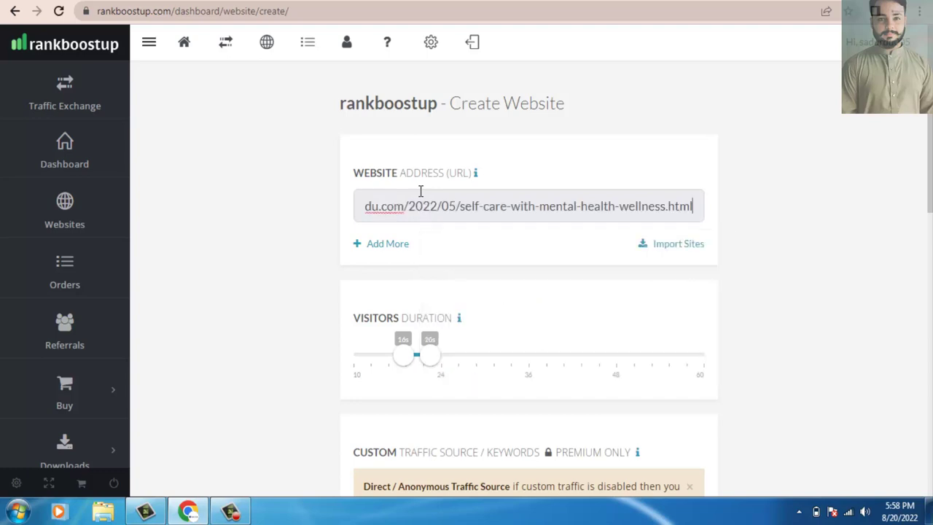
left_click(757, 285)
scroll(930, 166, "down", 3)
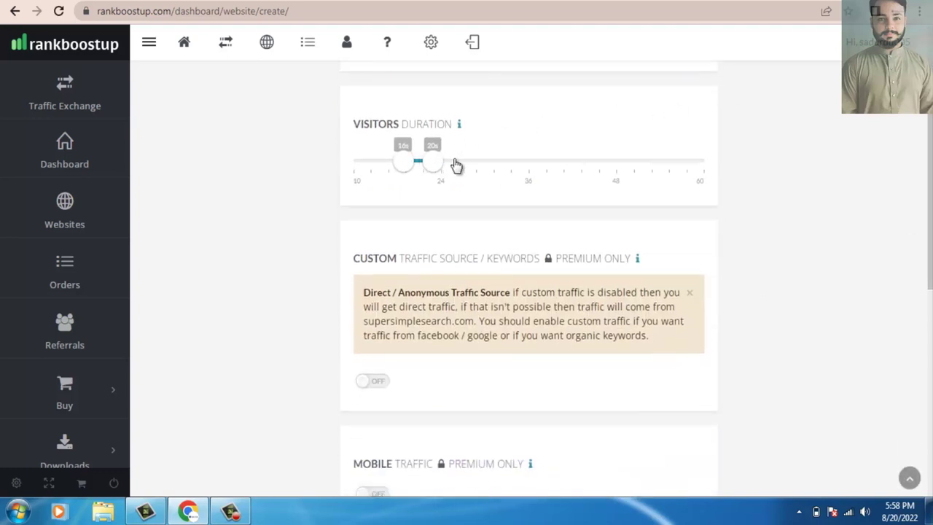
mouse_move(430, 162)
left_mouse_down()
mouse_move(485, 165)
mouse_move(430, 162)
mouse_move(439, 165)
left_mouse_up()
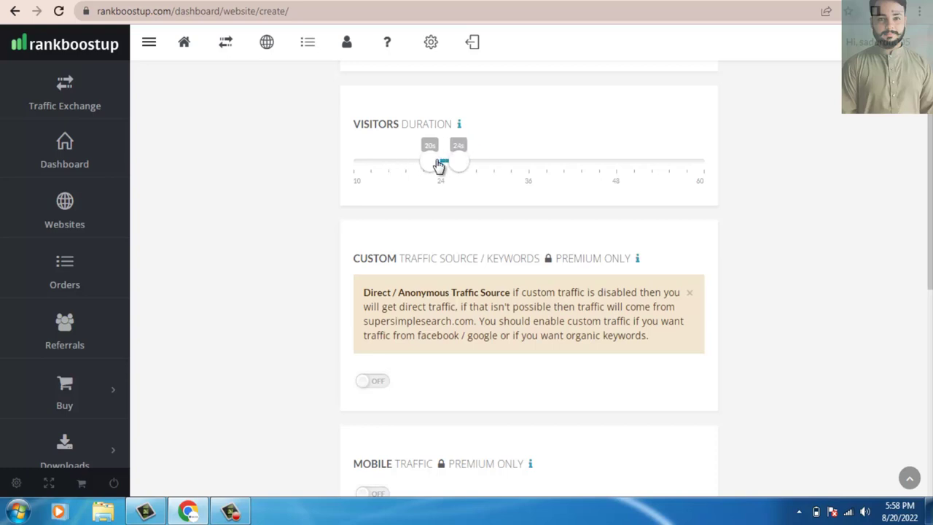
scroll(929, 219, "down", 2)
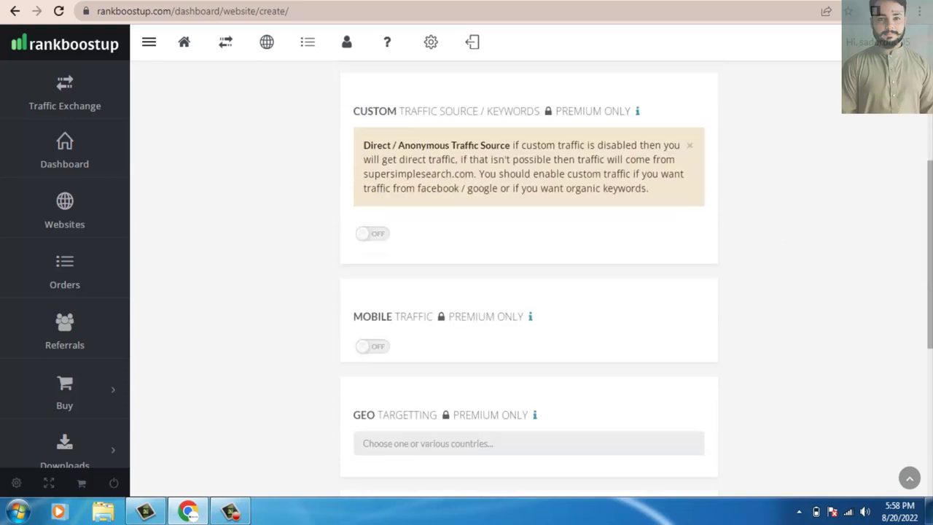
scroll(528, 277, "down", 3)
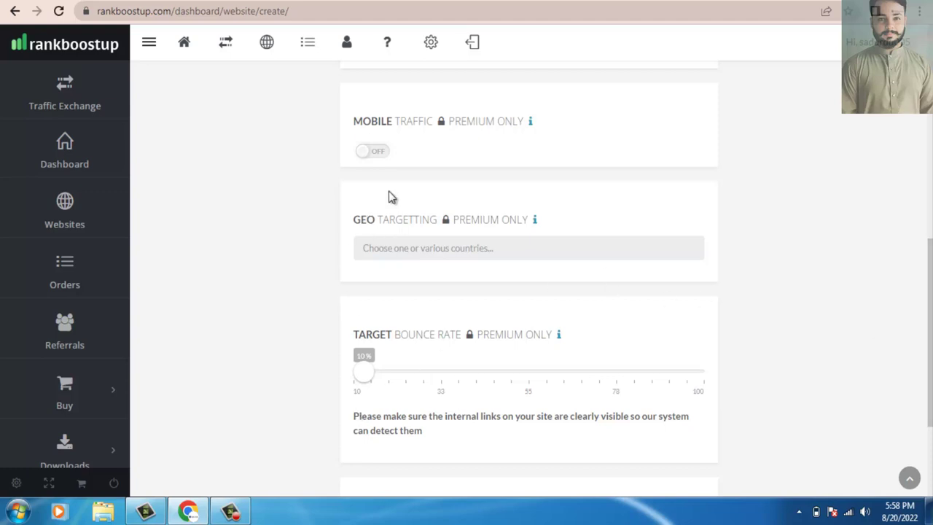
scroll(929, 291, "down", 1)
scroll(929, 306, "down", 1)
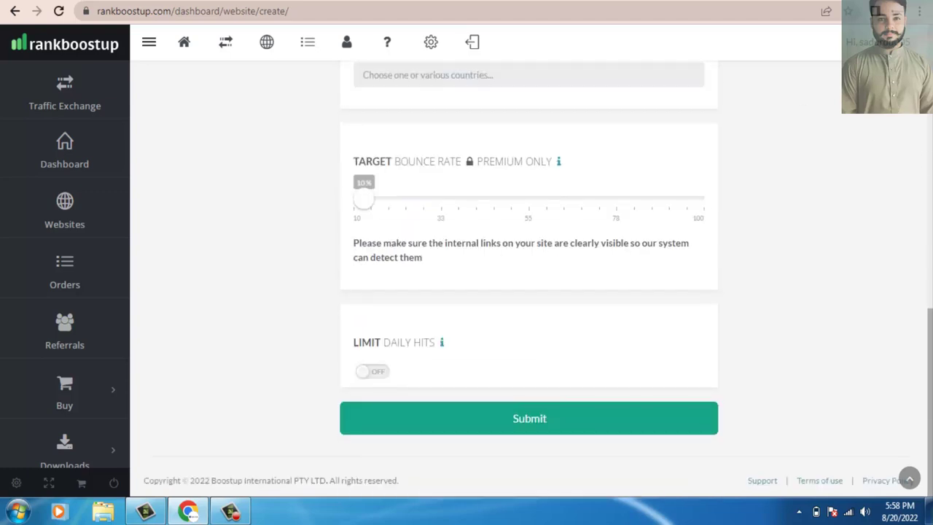
left_click(532, 429)
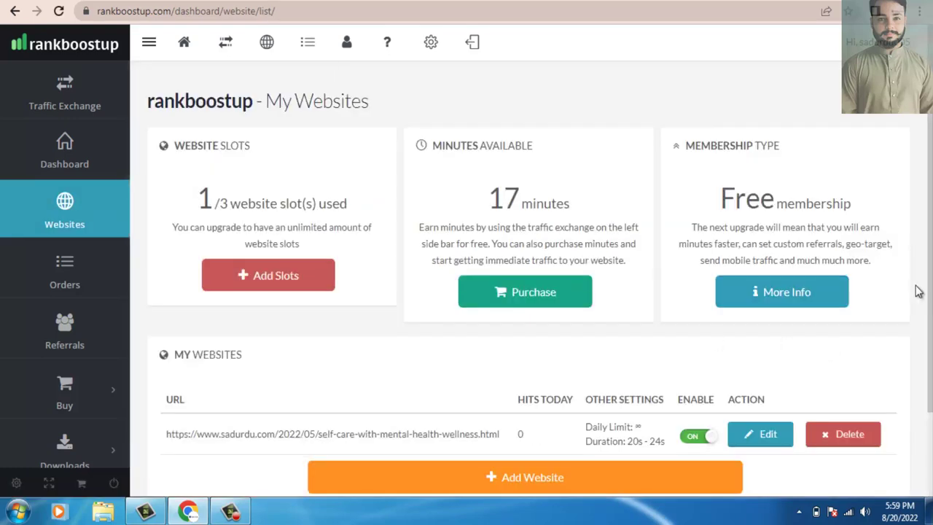
scroll(627, 283, "down", 2)
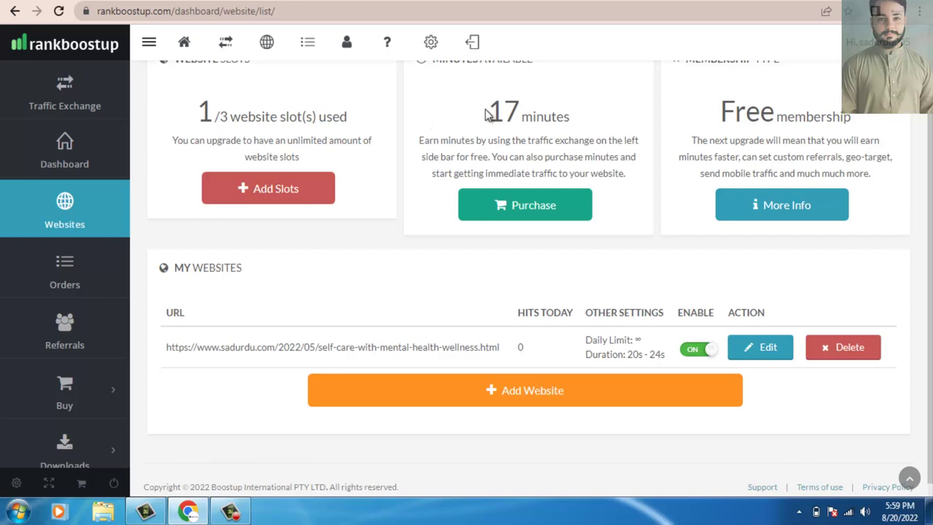
left_click_drag(486, 110, 567, 111)
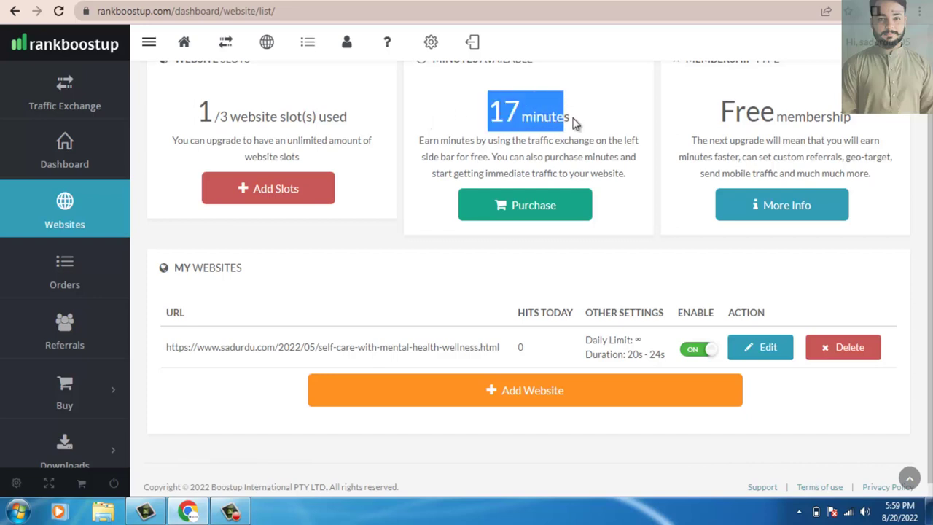
left_click(574, 123)
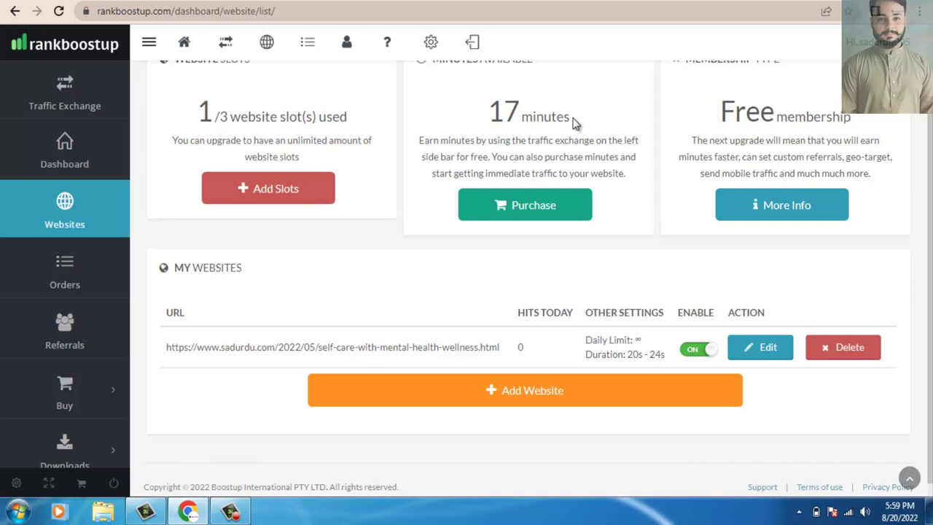
left_click_drag(490, 109, 571, 115)
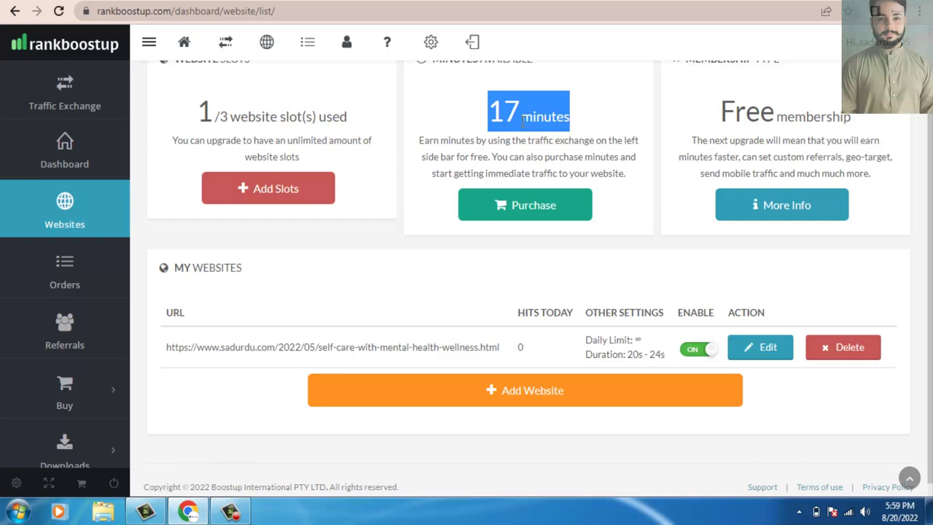
left_click(440, 298)
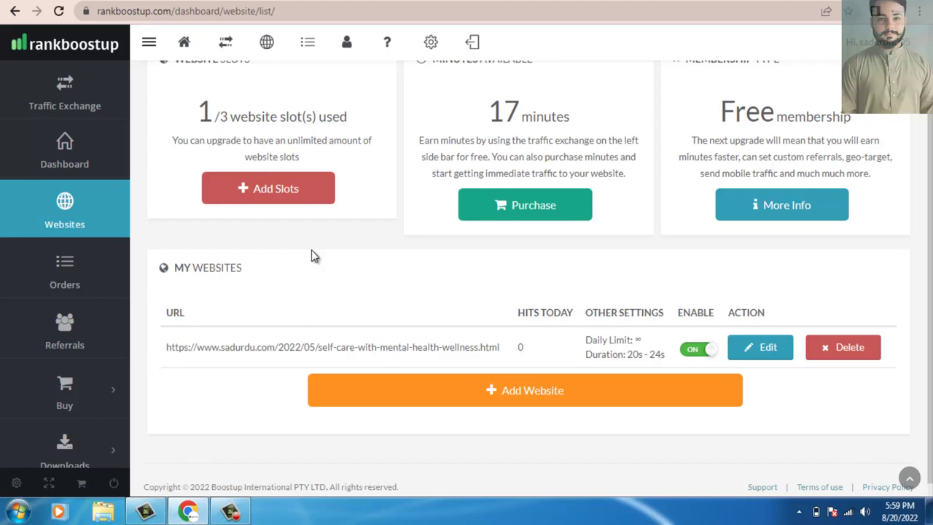
left_click(97, 115)
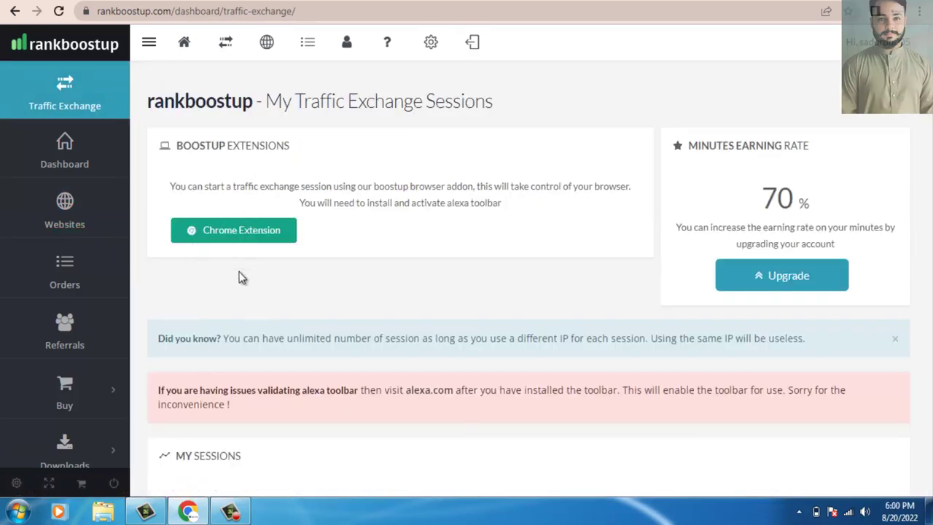
Read through the extension and earning-rate explanations on the Traffic Exchange page.
left_click_drag(930, 214, 931, 248)
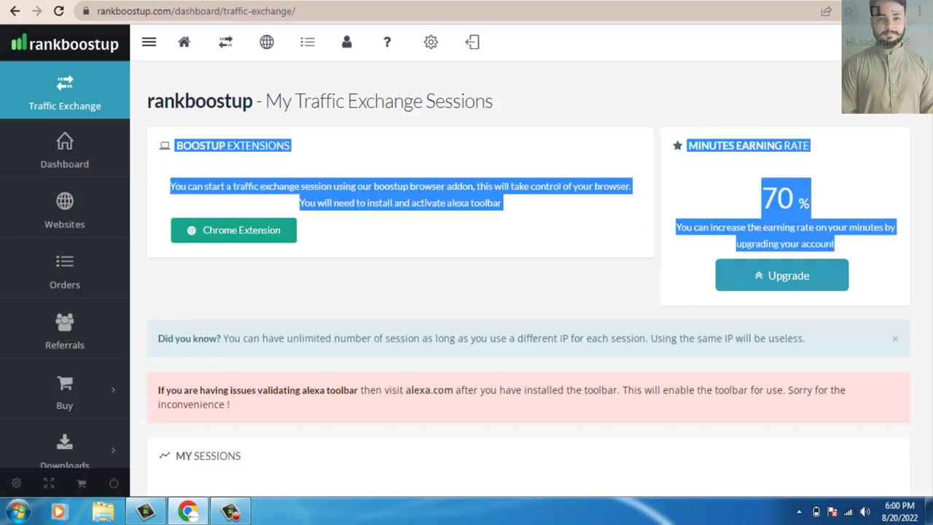
left_click(863, 44)
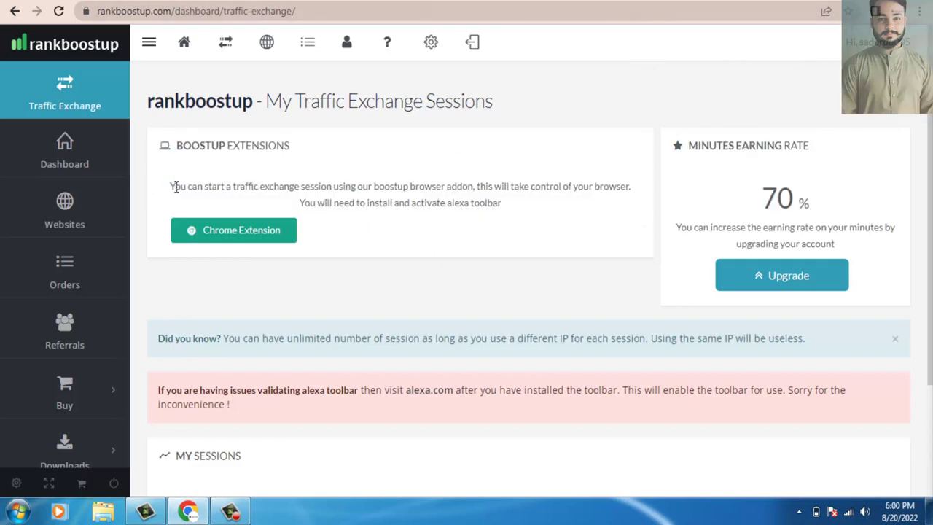
left_click_drag(175, 187, 388, 231)
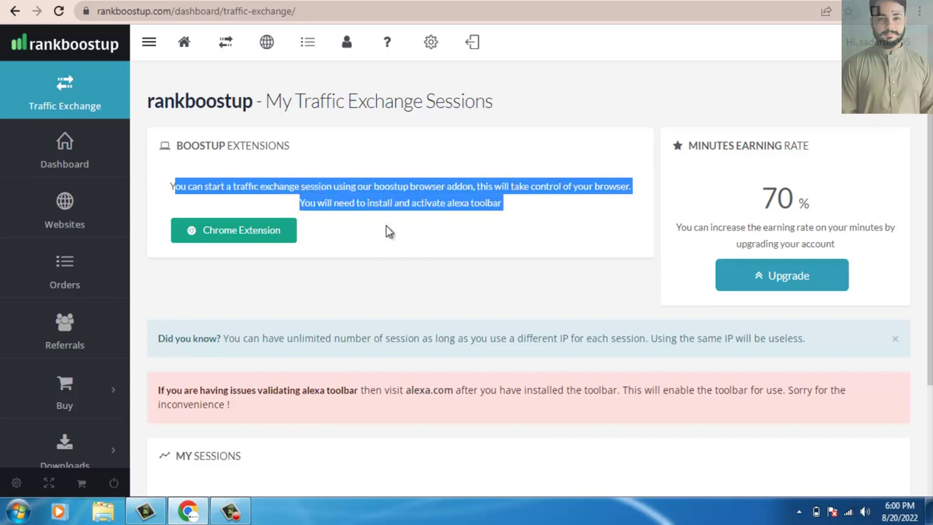
left_click(388, 231)
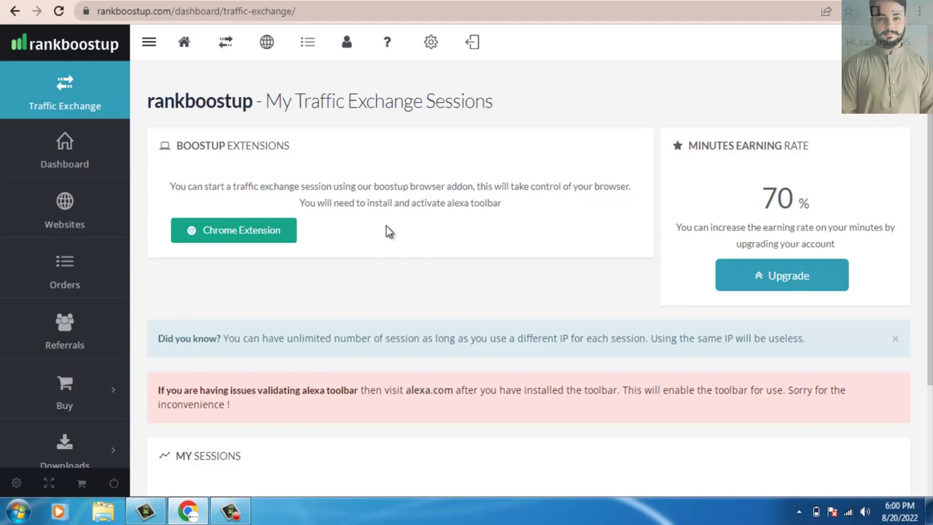
Dismiss the Did you know? tip, keep the current Windows colour scheme, and leave the sessions page.
scroll(867, 241, "down", 2)
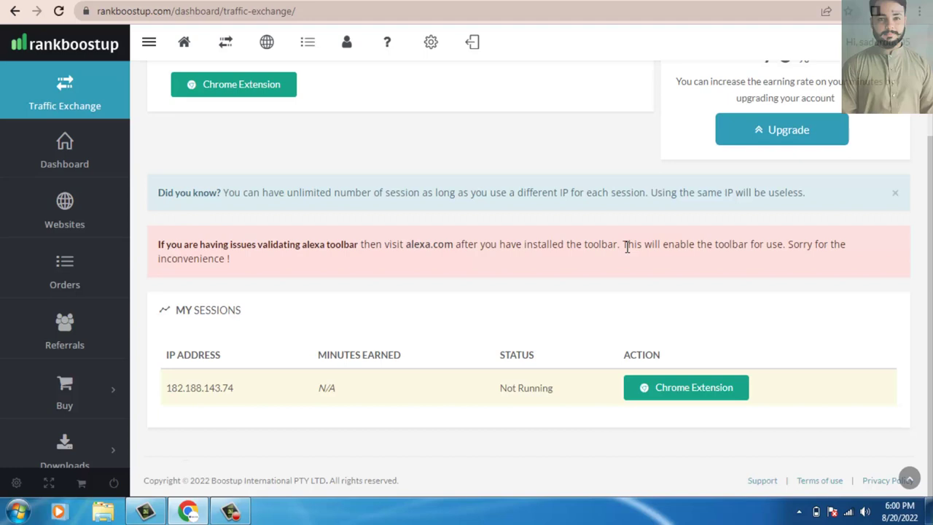
left_click(895, 193)
scroll(529, 292, "up", 2)
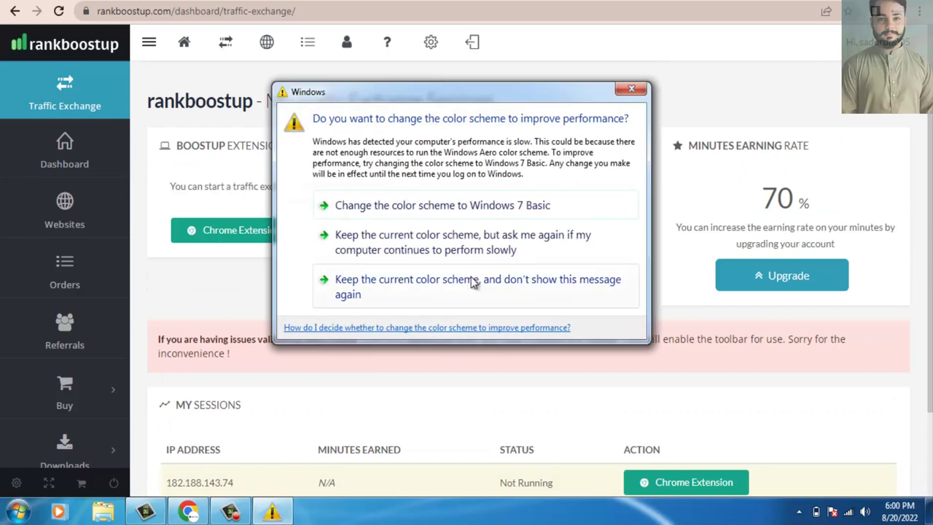
left_click(469, 288)
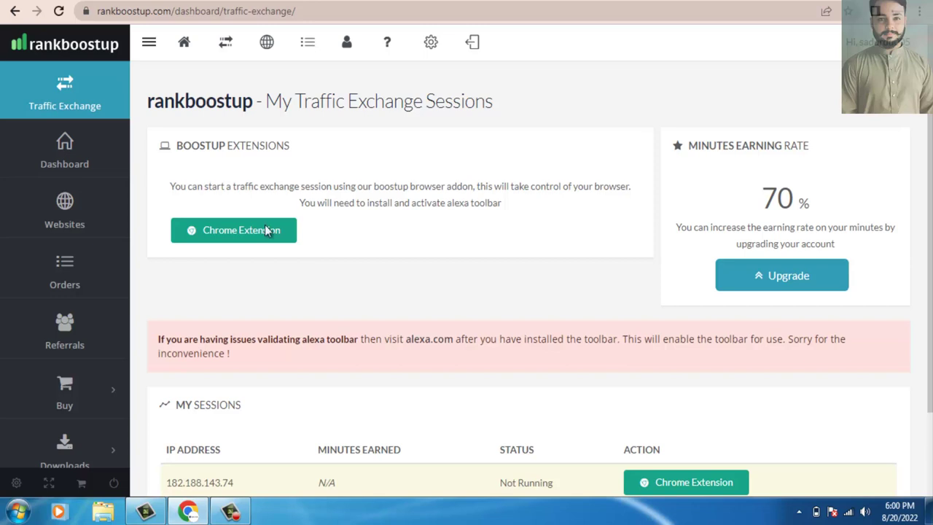
left_click(84, 168)
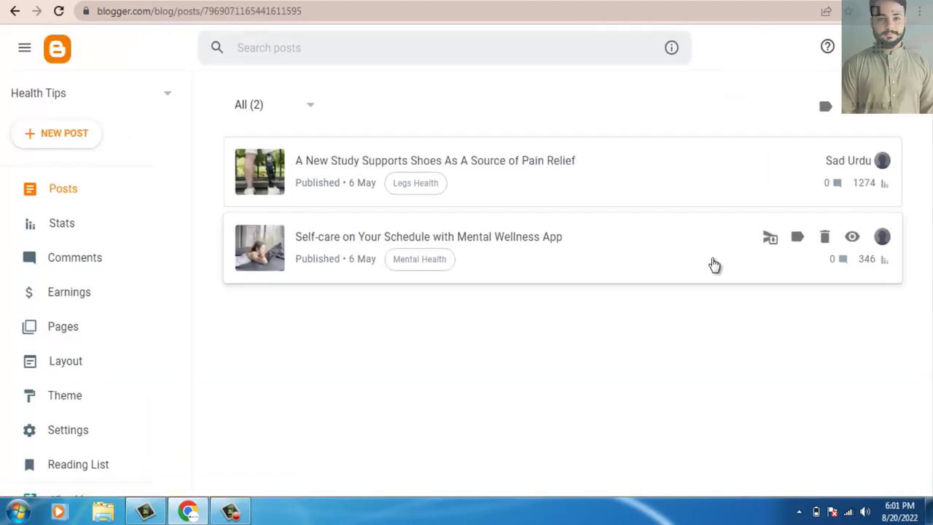
Open Health Tips Stats, showing 4402 all-time views, 6 today and 374 this month.
left_click(94, 235)
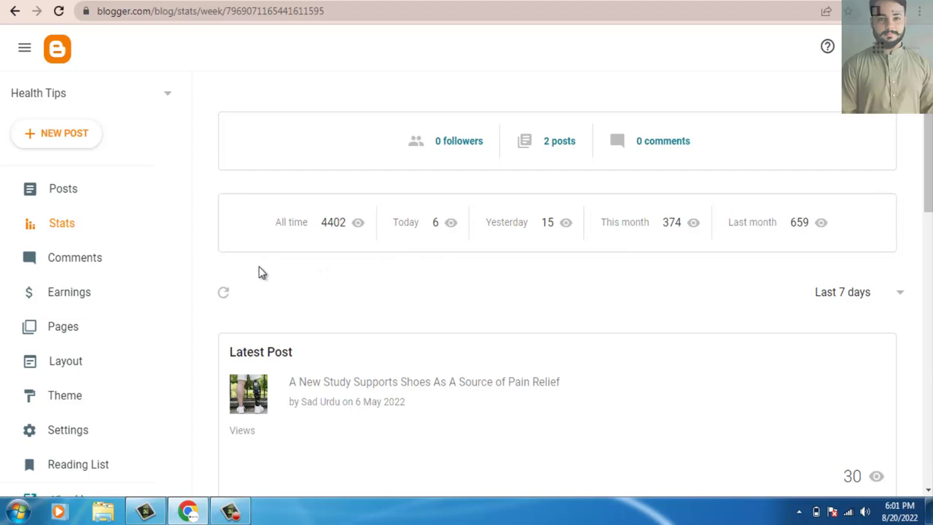
Refresh the stats, set the period to Last 3 months, and open MORE ABOUT THIS BLOG.
left_click(220, 294)
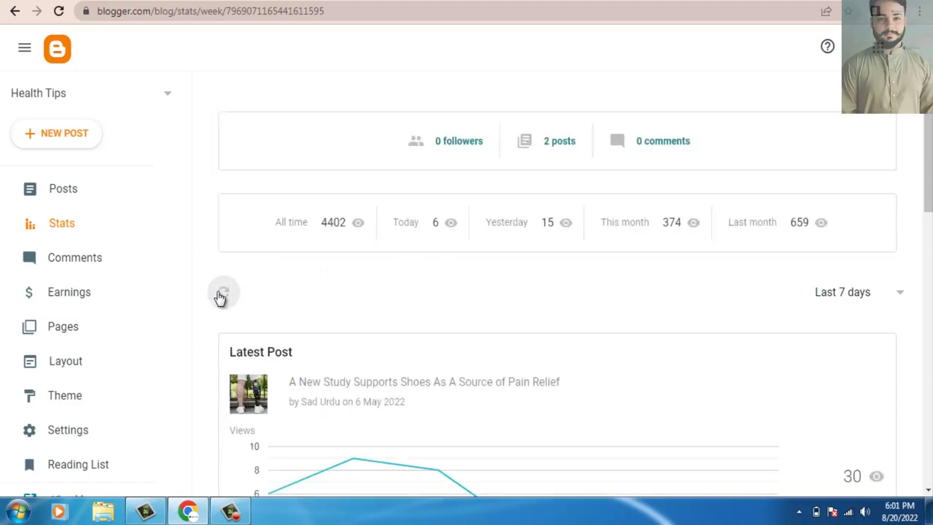
left_click(221, 294)
left_click(835, 293)
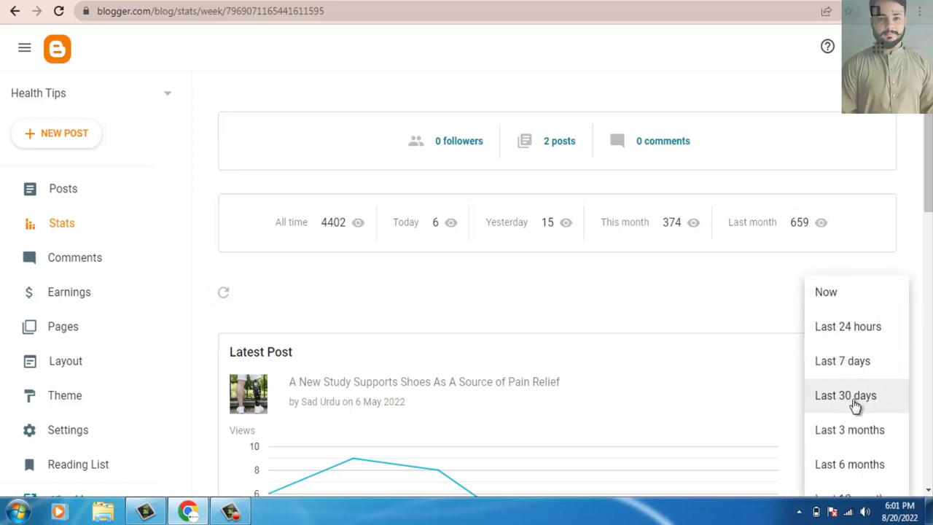
left_click(851, 429)
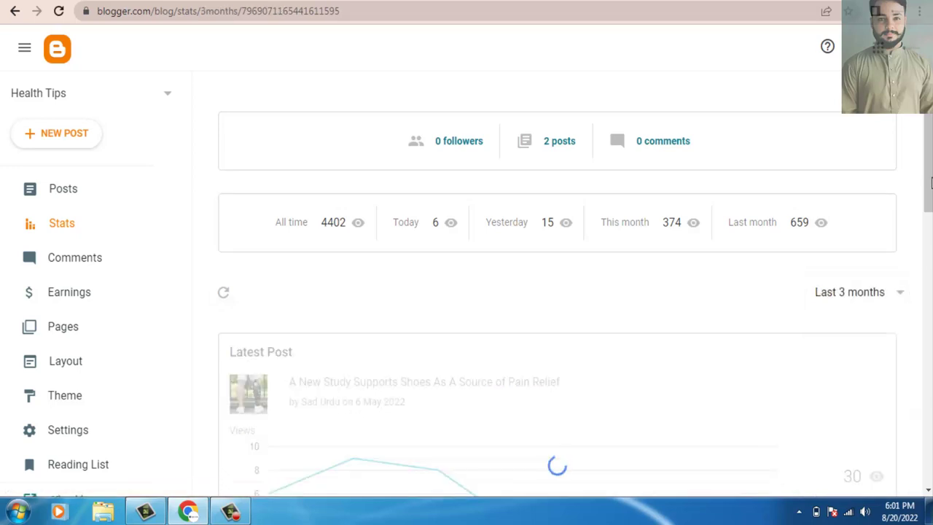
scroll(931, 182, "down", 5)
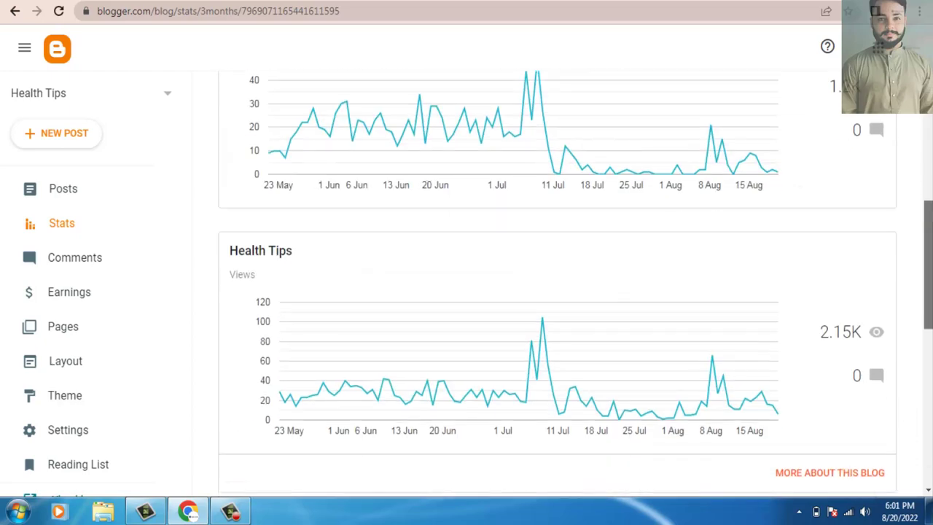
scroll(849, 254, "down", 3)
left_click(840, 227)
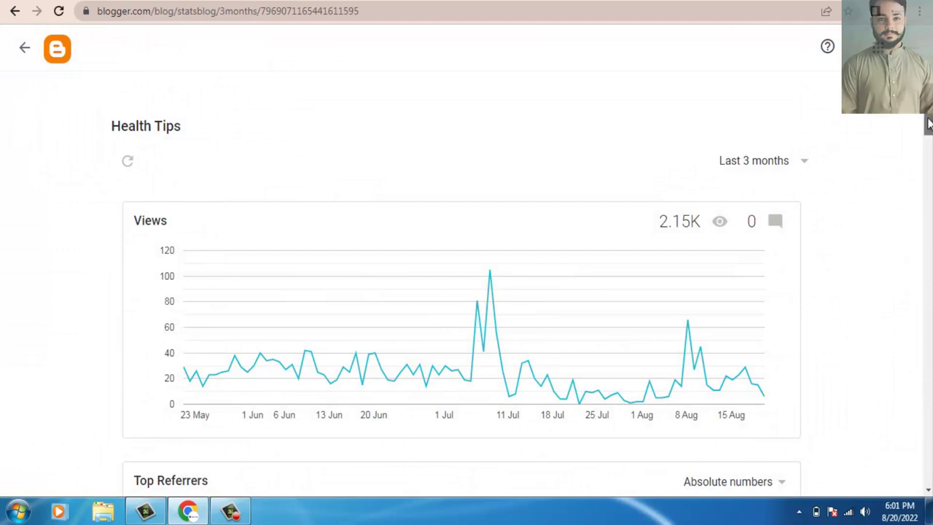
scroll(929, 124, "down", 5)
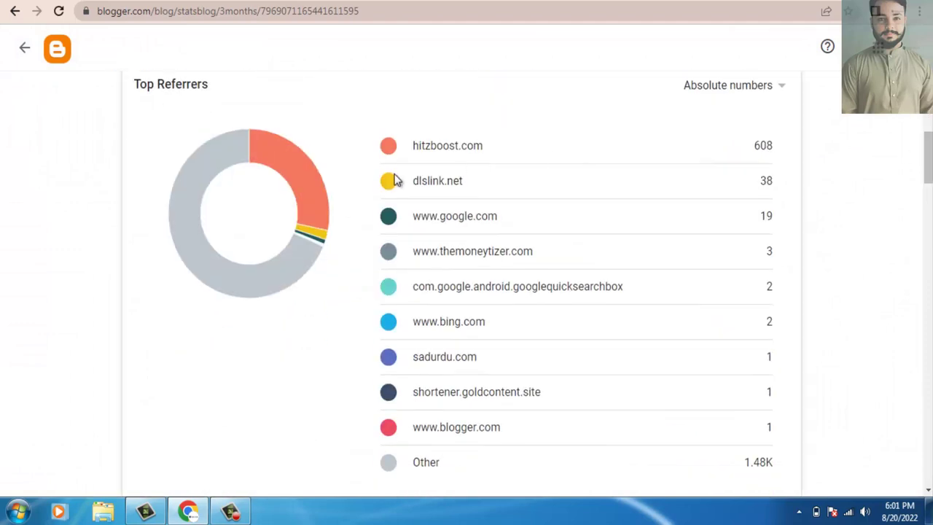
left_click_drag(414, 145, 500, 146)
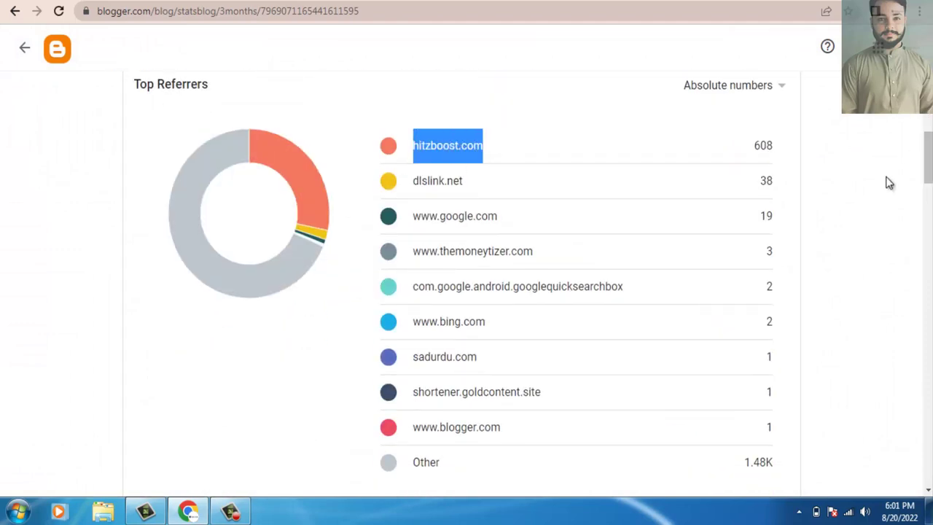
left_click_drag(791, 152, 760, 146)
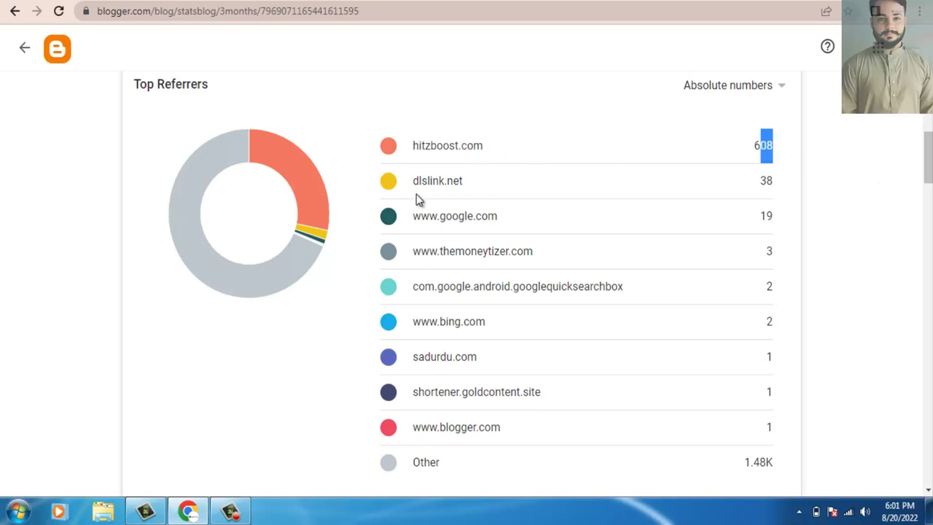
left_click_drag(412, 185, 488, 191)
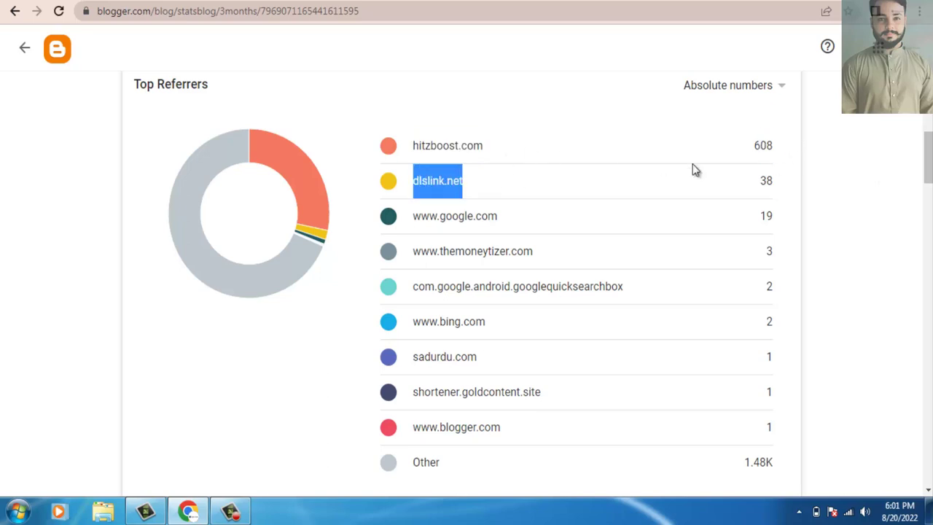
left_click(769, 185)
double_click(769, 182)
left_click(858, 213)
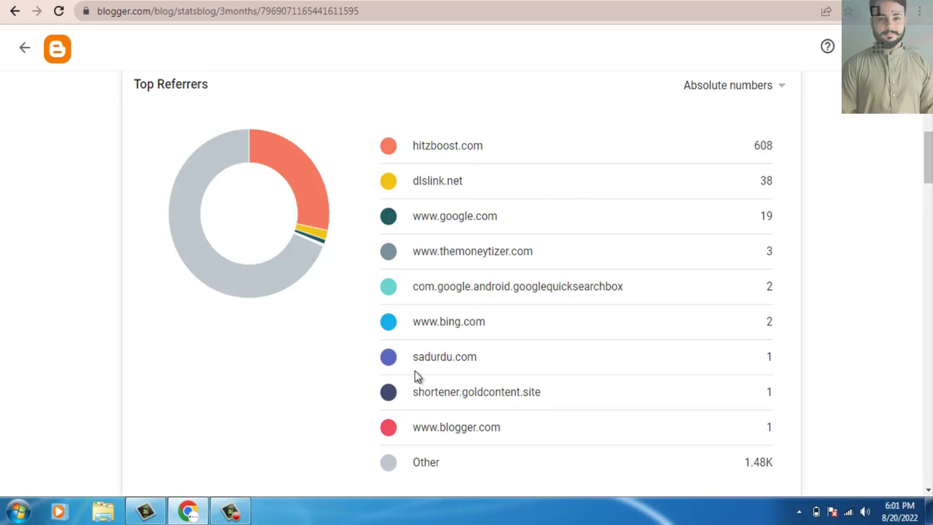
Review Blogger's location stats: United States 732 views, Turkey 334 and France 170.
scroll(466, 284, "down", 4)
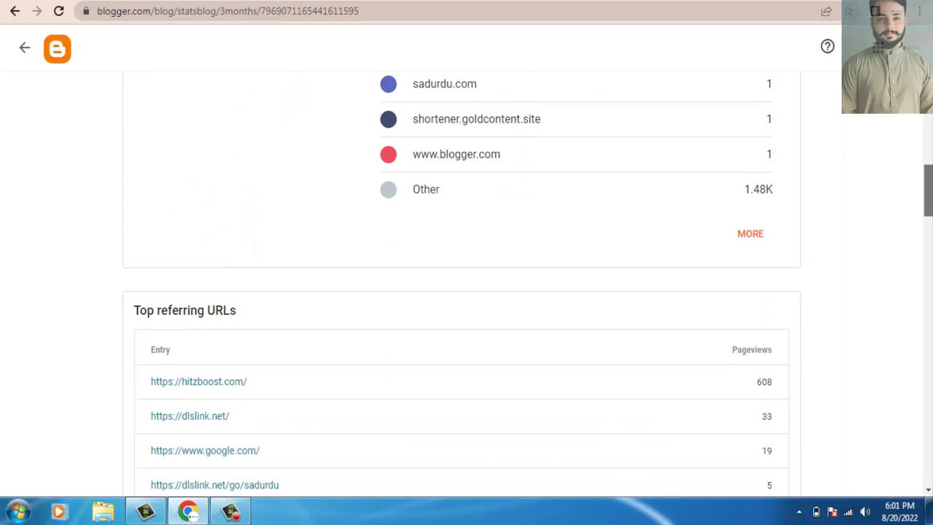
scroll(930, 298, "down", 12)
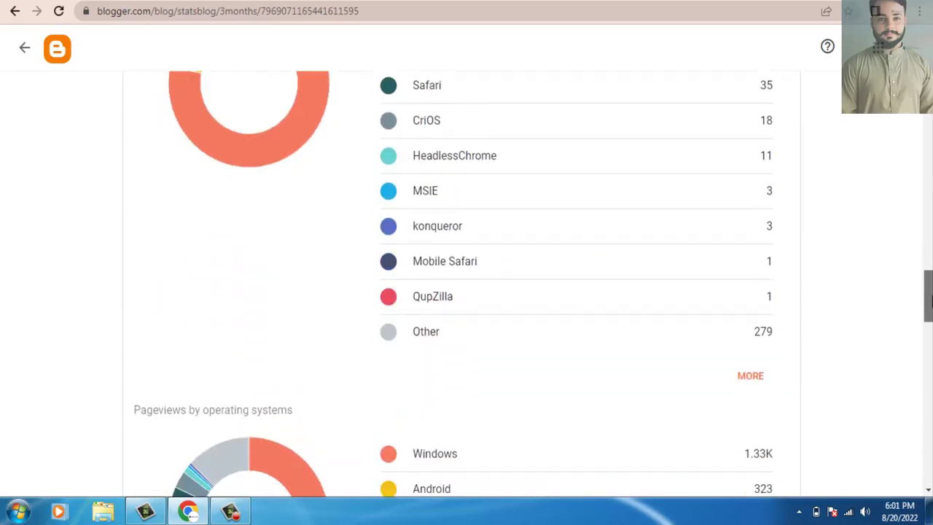
scroll(930, 299, "down", 8)
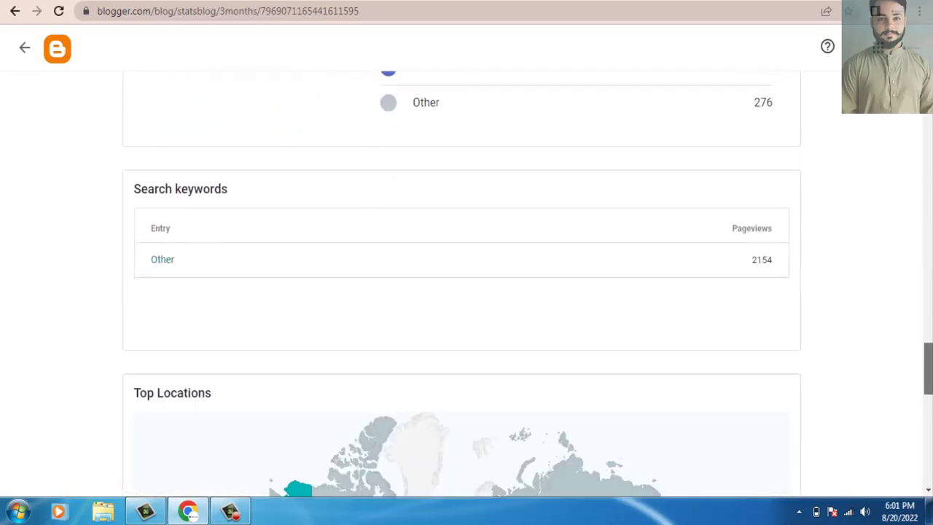
scroll(467, 284, "down", 5)
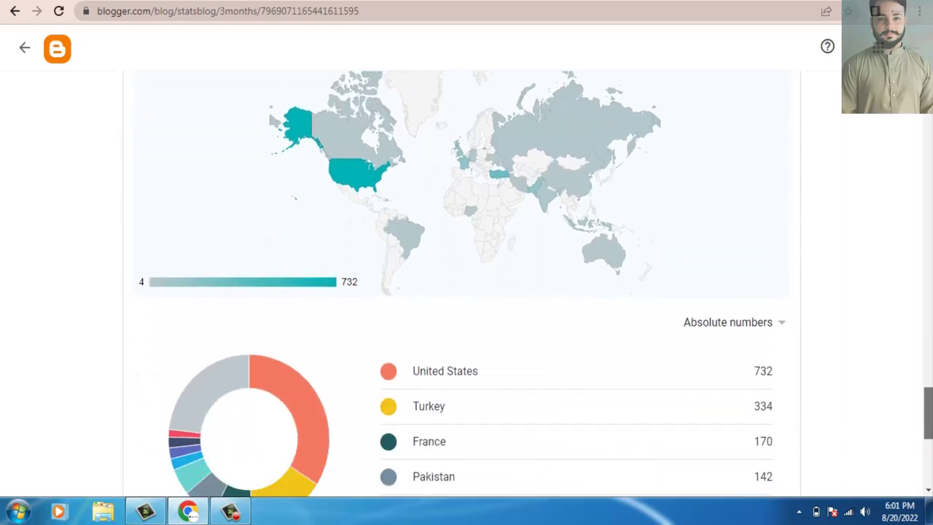
scroll(466, 284, "down", 2)
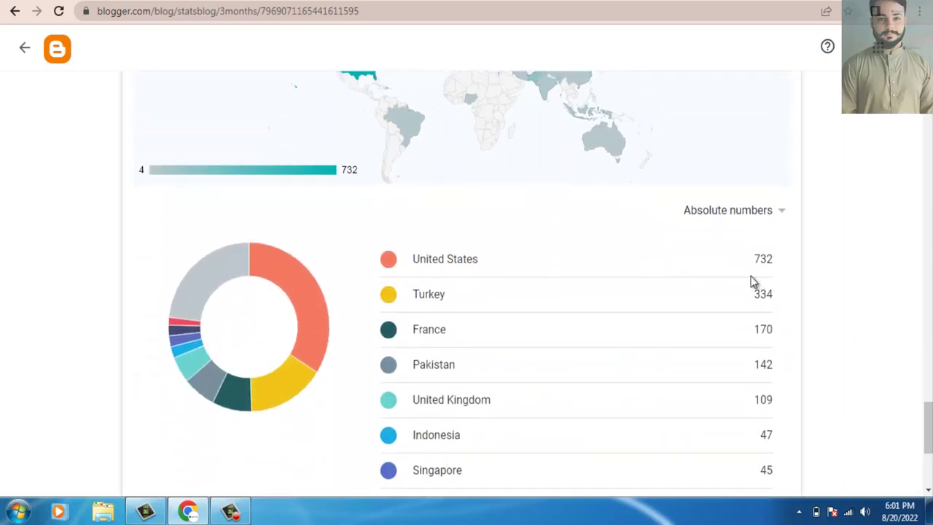
left_click_drag(756, 267, 779, 270)
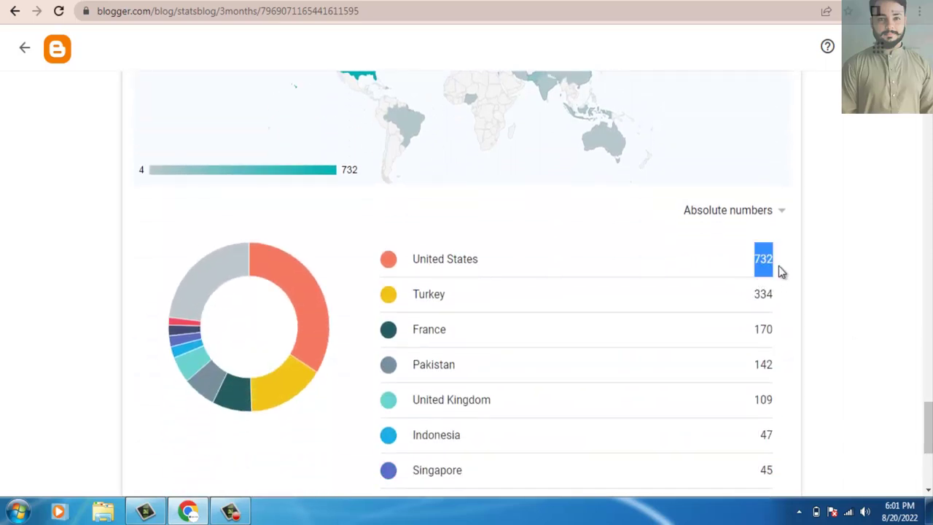
left_click_drag(755, 308, 882, 416)
left_click(787, 358)
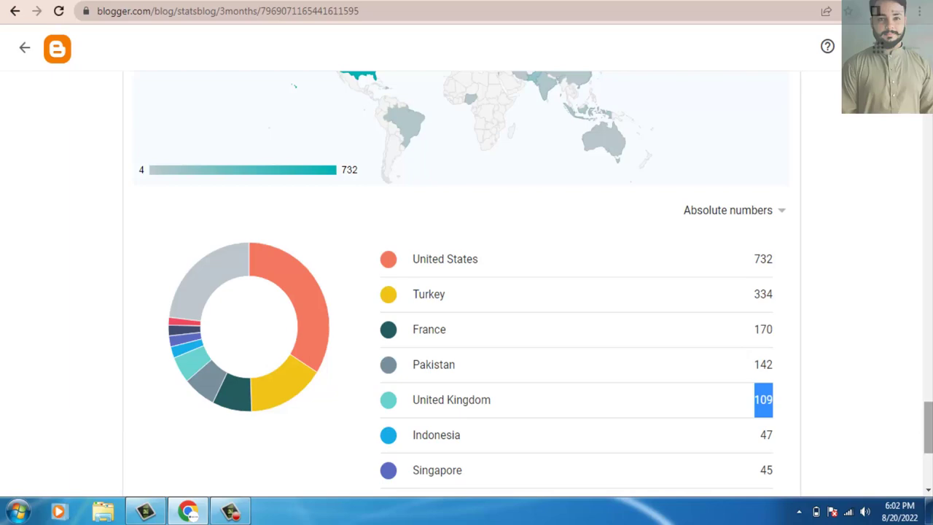
Go back to the Health Tips Posts list, showing Shoes at 1274 views and Self-care at 346.
scroll(797, 381, "down", 2)
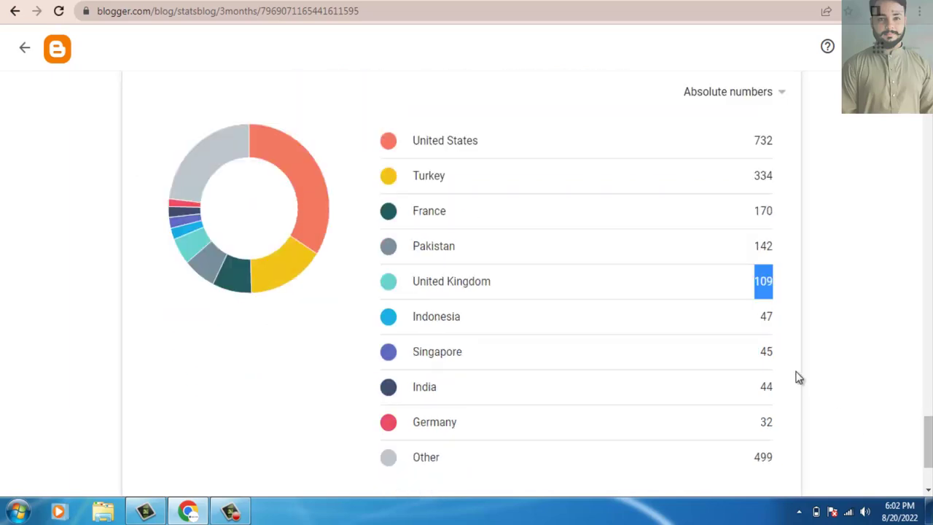
left_click_drag(927, 442, 922, 119)
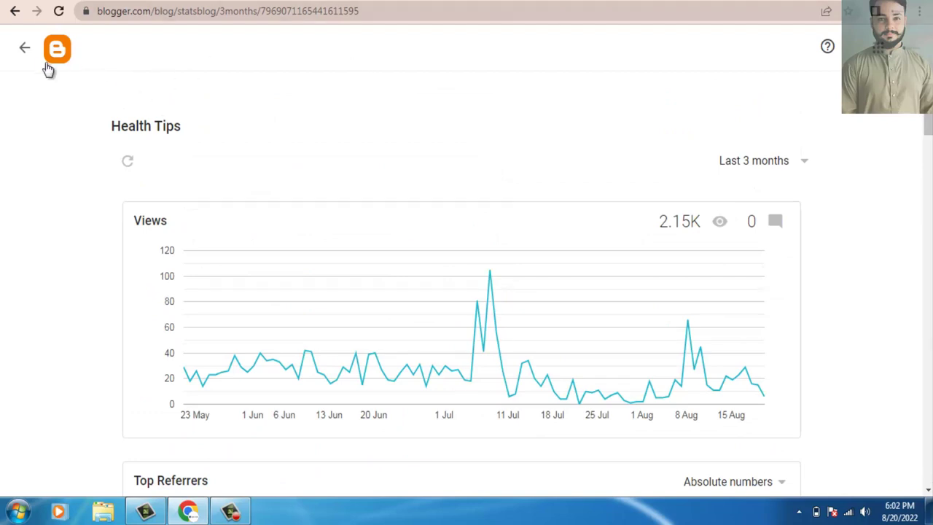
left_click(26, 51)
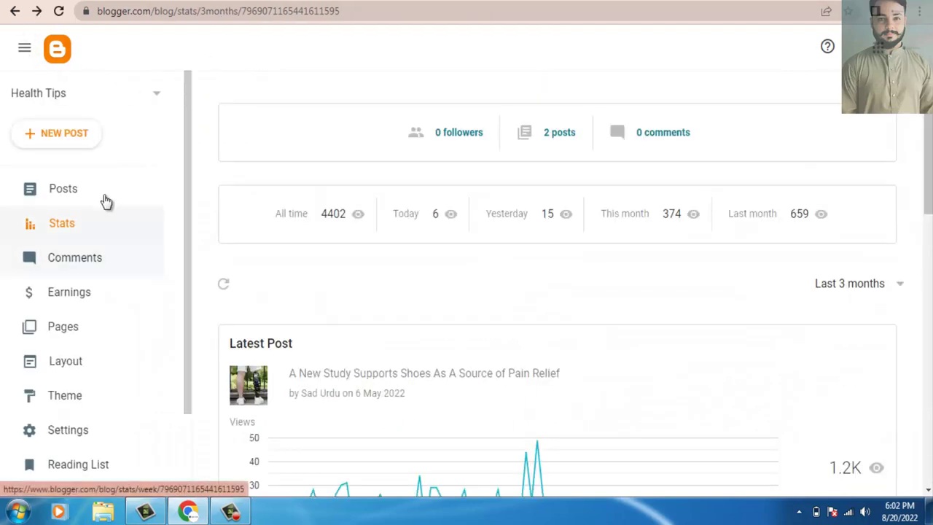
left_click(74, 191)
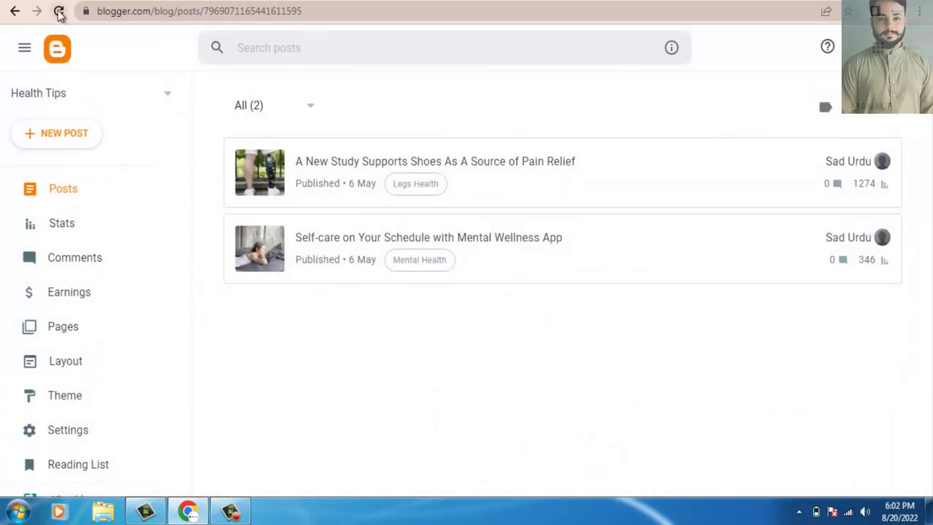
left_click(60, 14)
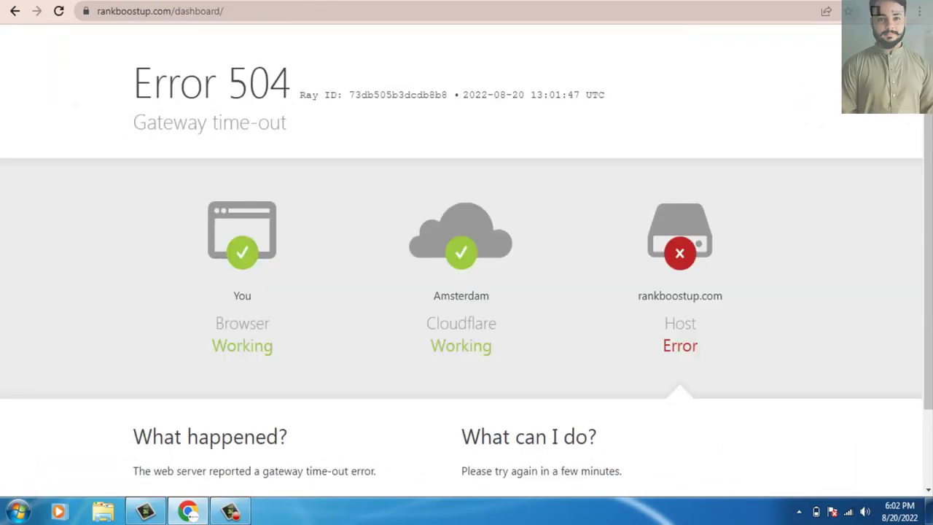
Reload the RankBoostup dashboard past the 504 error and check its 17 minutes, free membership and 1/3 slots.
left_click(60, 12)
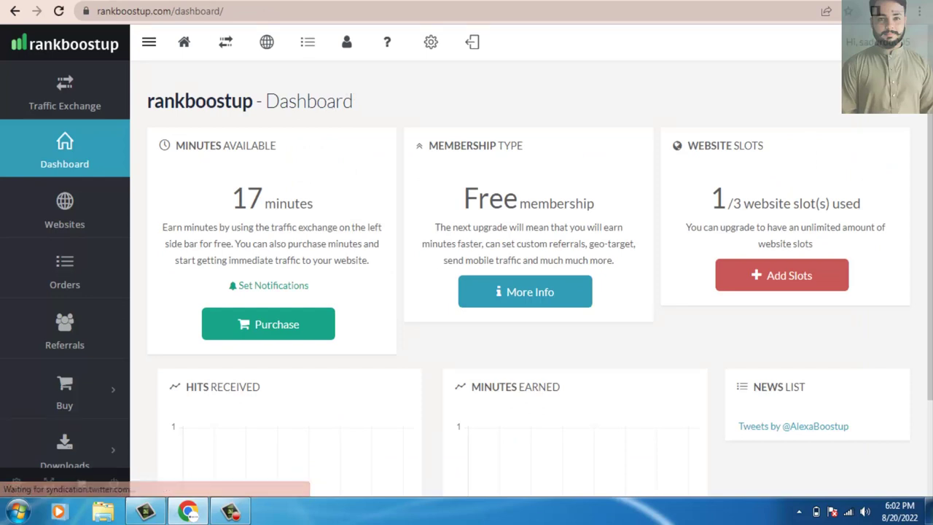
key("ctrl+Tab")
key("ctrl+Tab")
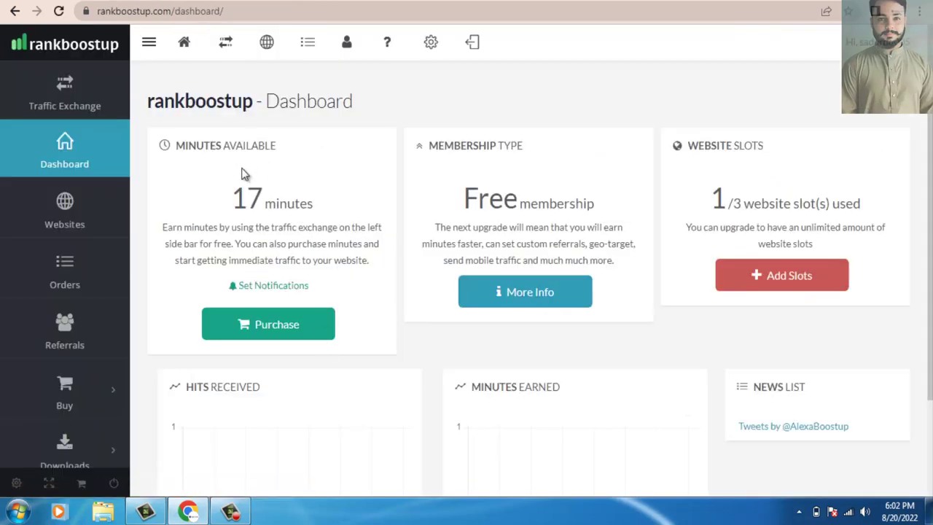
left_click_drag(233, 188, 343, 202)
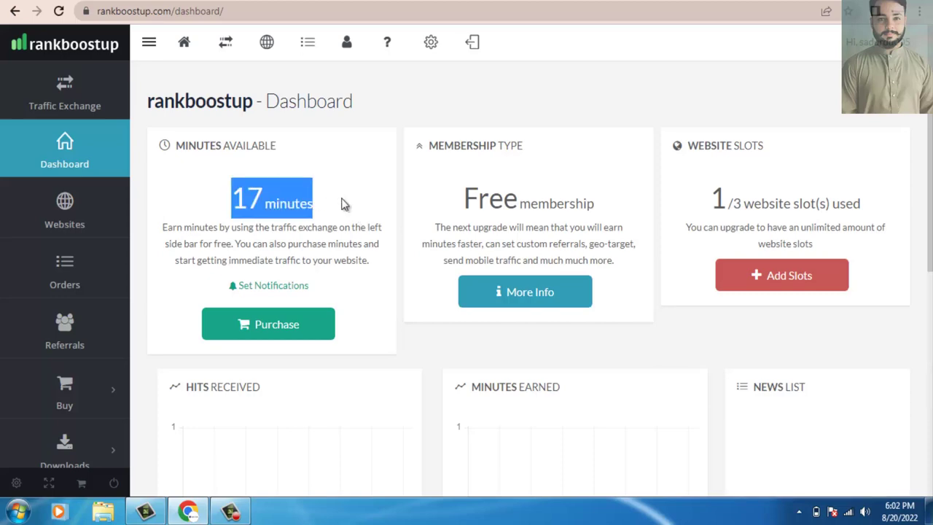
left_click(867, 42)
scroll(466, 262, "down", 5)
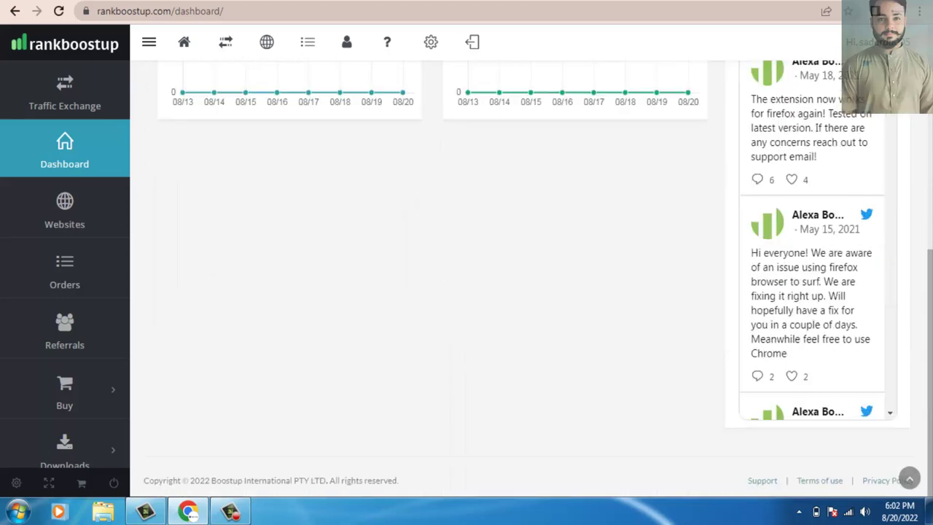
scroll(401, 134, "up", 5)
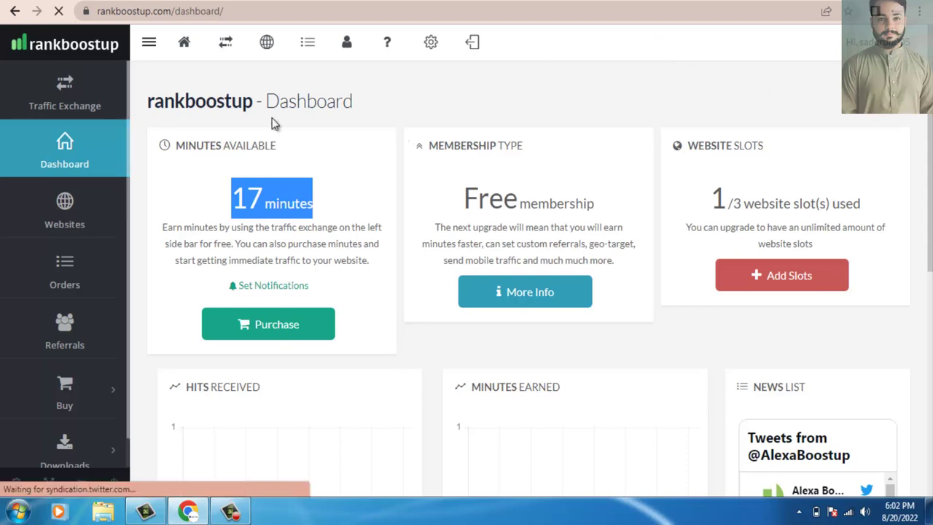
left_click(279, 207)
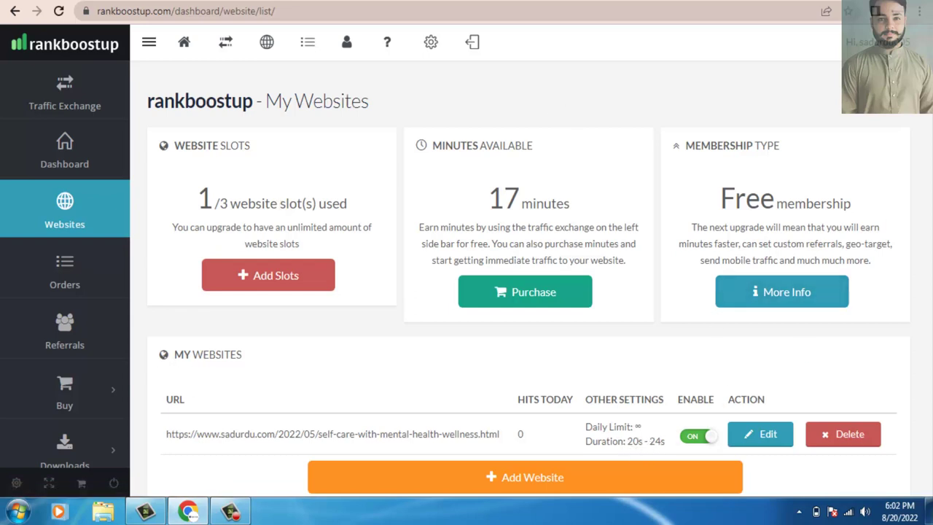
Confirm the Self-care post URL is enabled in My Websites and read the membership upgrade note.
left_click_drag(891, 244, 851, 195)
left_click(851, 194)
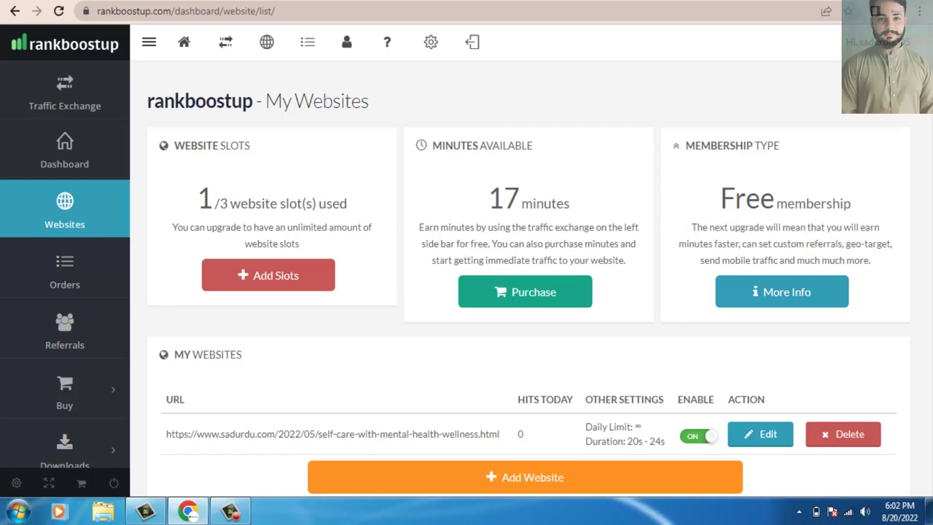